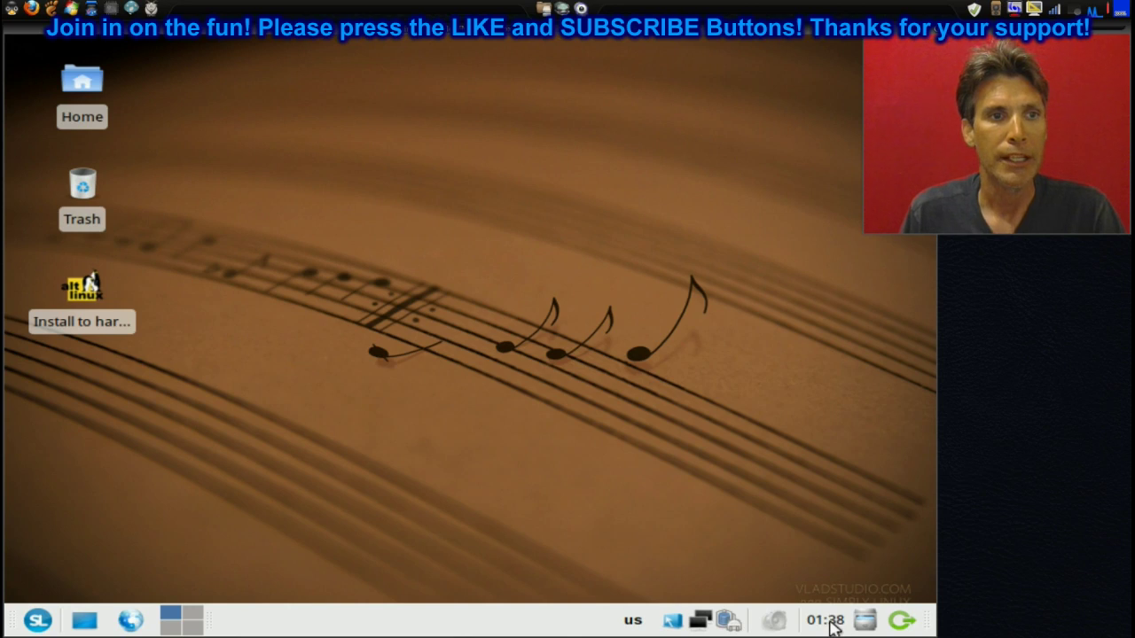
mouse_move(833, 627)
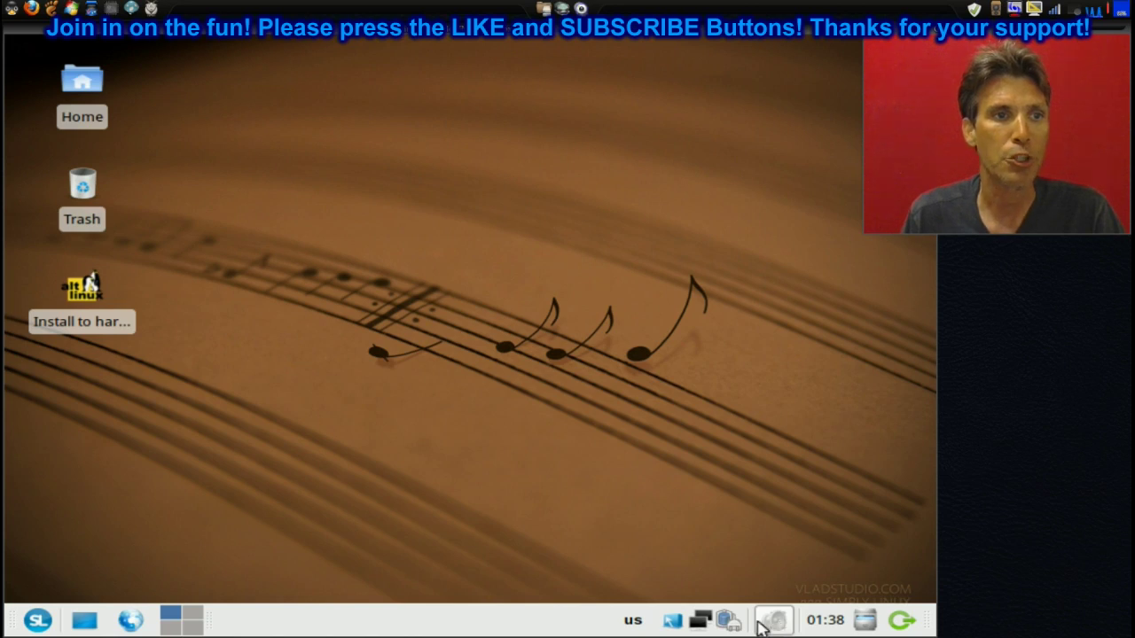
mouse_move(725, 621)
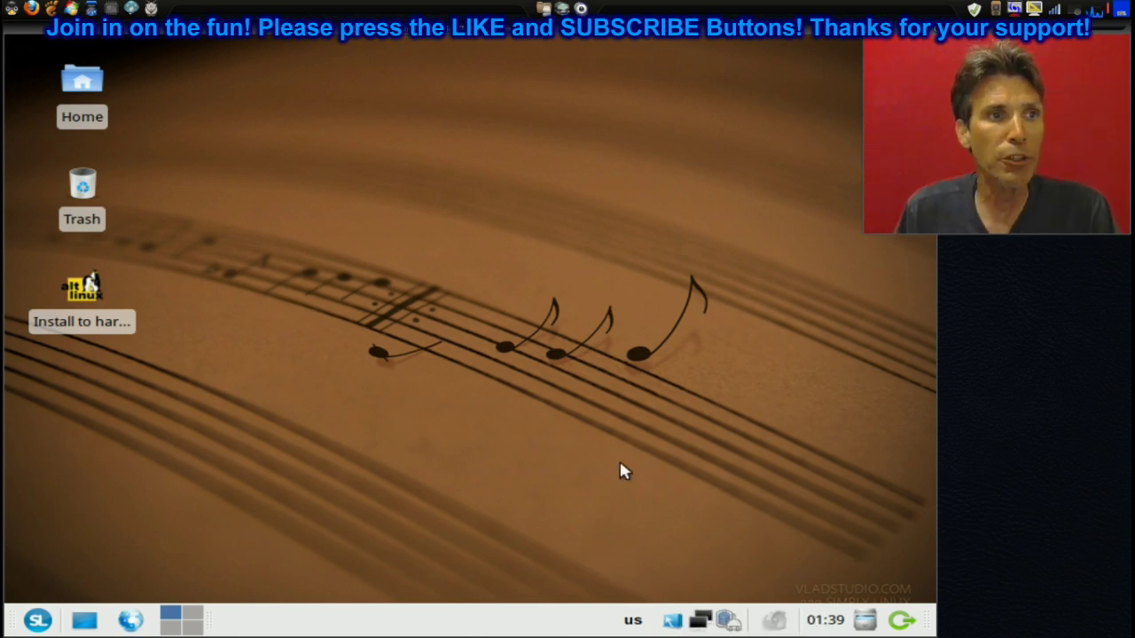
Step: Open the desktop settings and set the 1600x1200 slinux_spring image as wallpaper, moving the window aside to reveal it
right_click(425, 222)
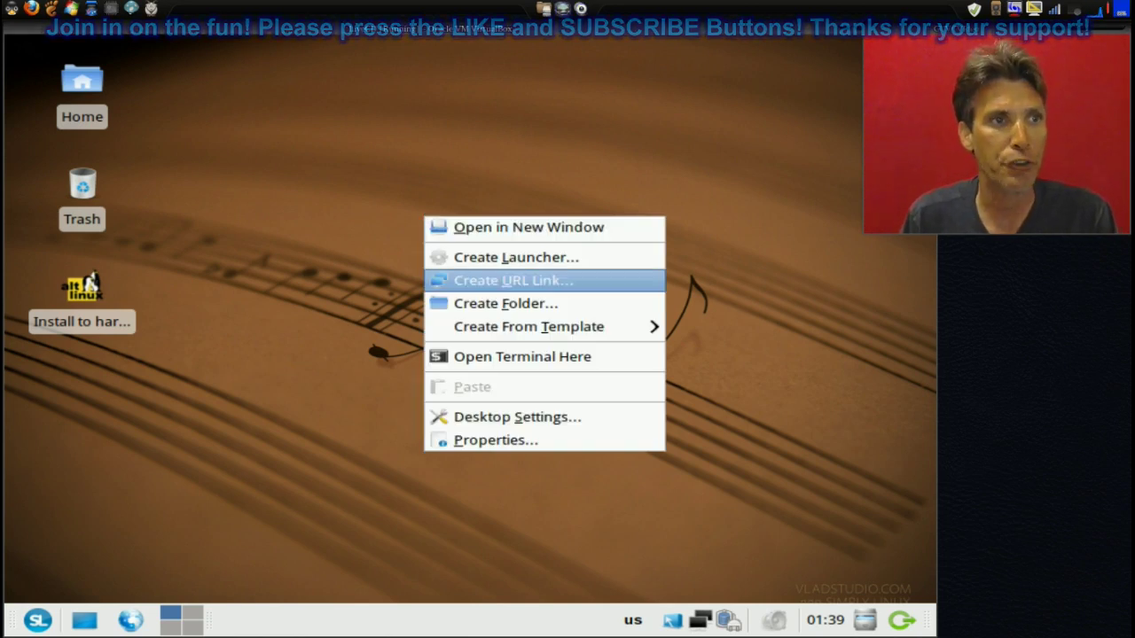
left_click(476, 426)
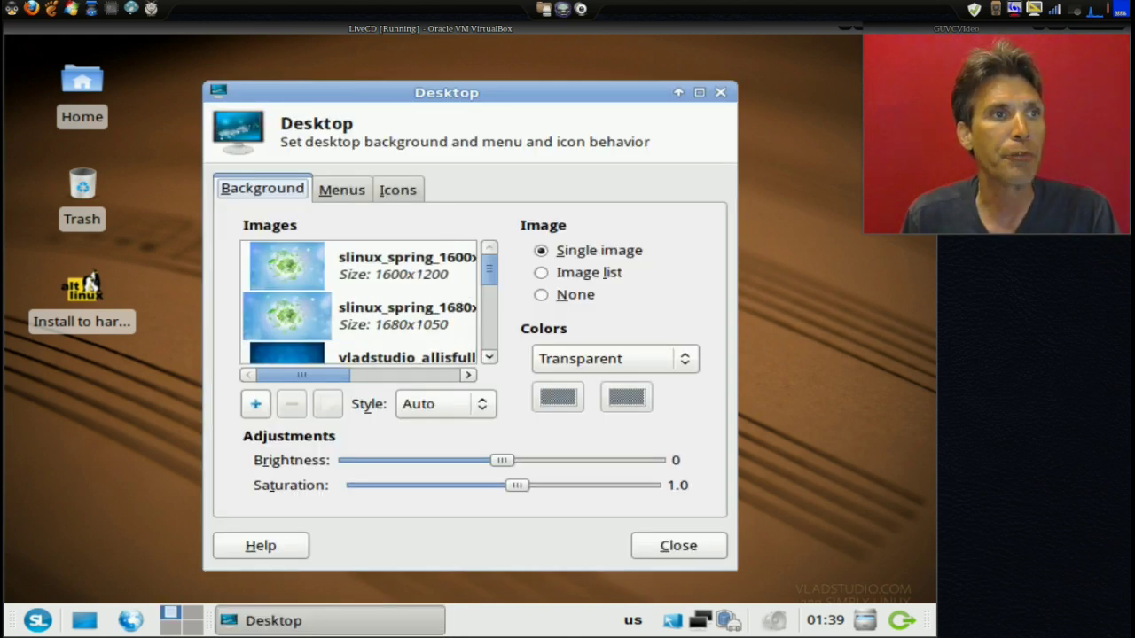
left_click(298, 279)
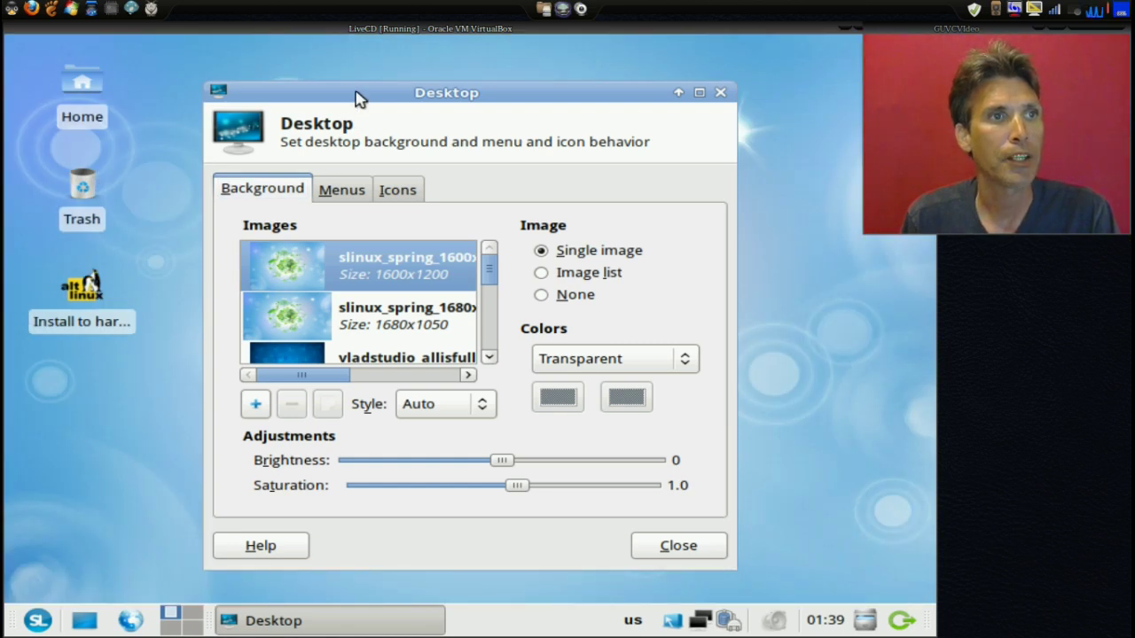
left_click_drag(360, 98, 499, 164)
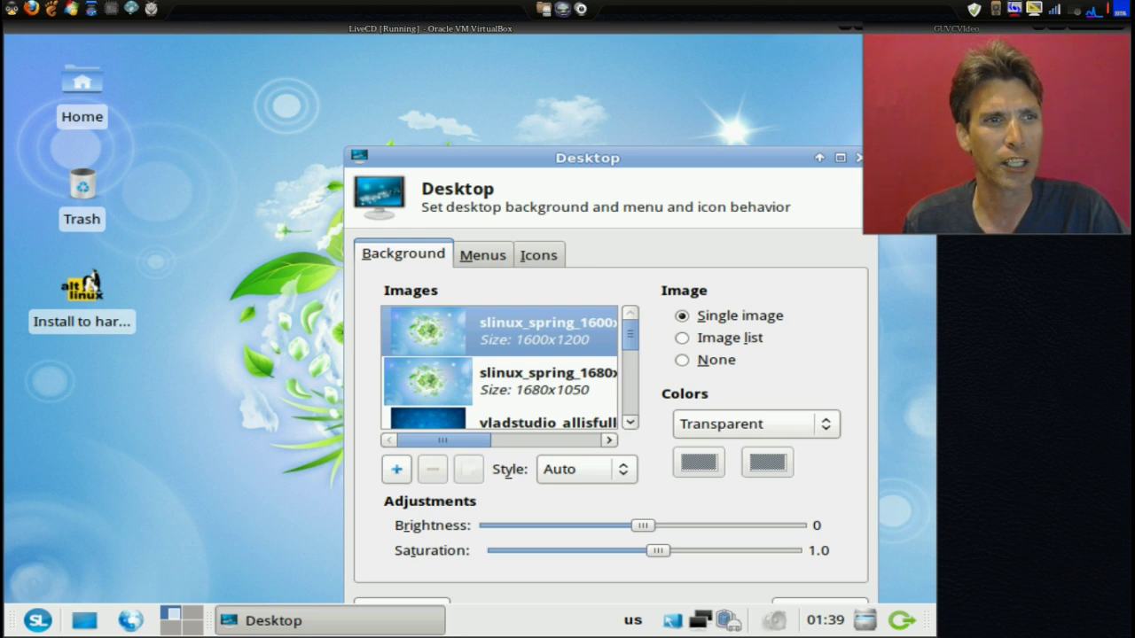
Step: Apply the 1600x1200 vladstudio_allisfull butterfly wallpaper and move the settings window out of the way and back to preview it
left_click(629, 423)
left_click(629, 422)
left_click(629, 423)
left_click(629, 423)
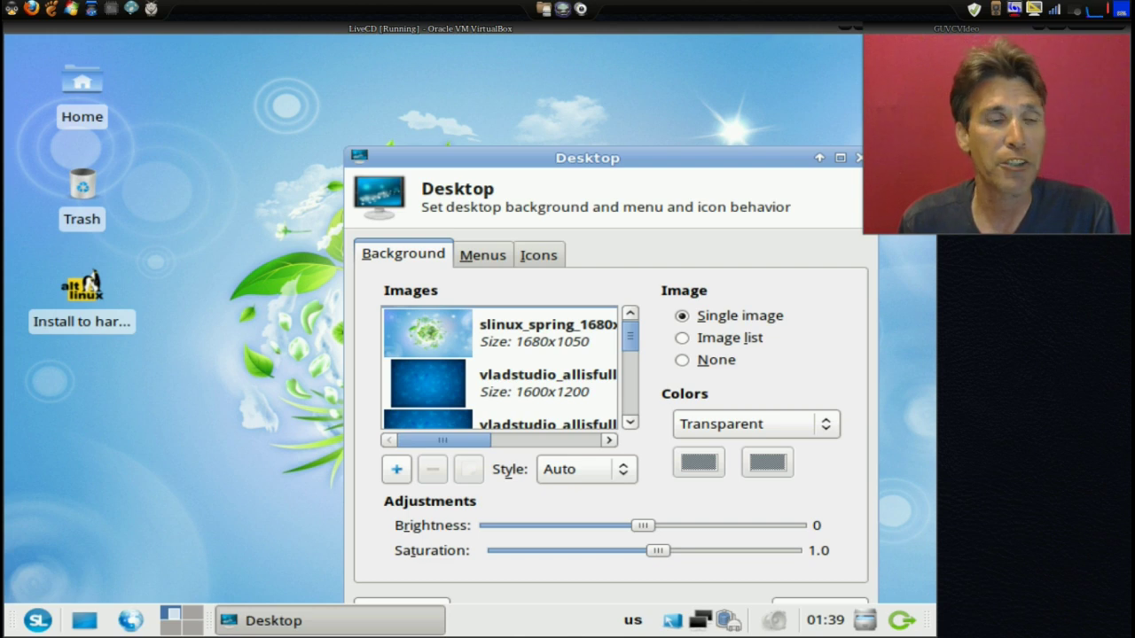
left_click(526, 381)
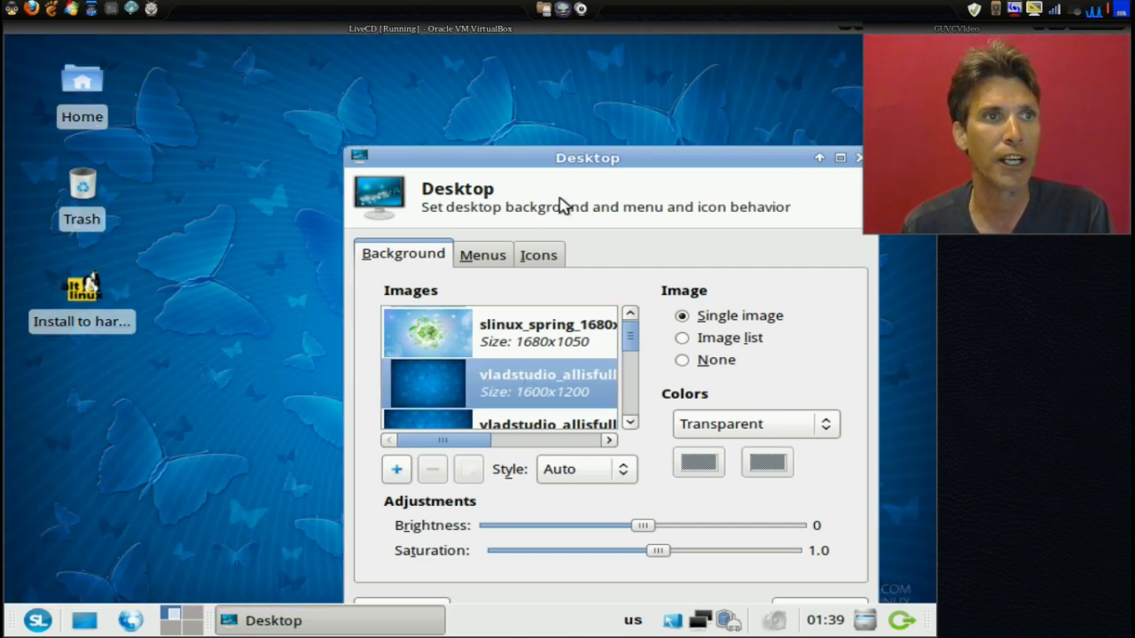
left_click_drag(567, 164, 760, 542)
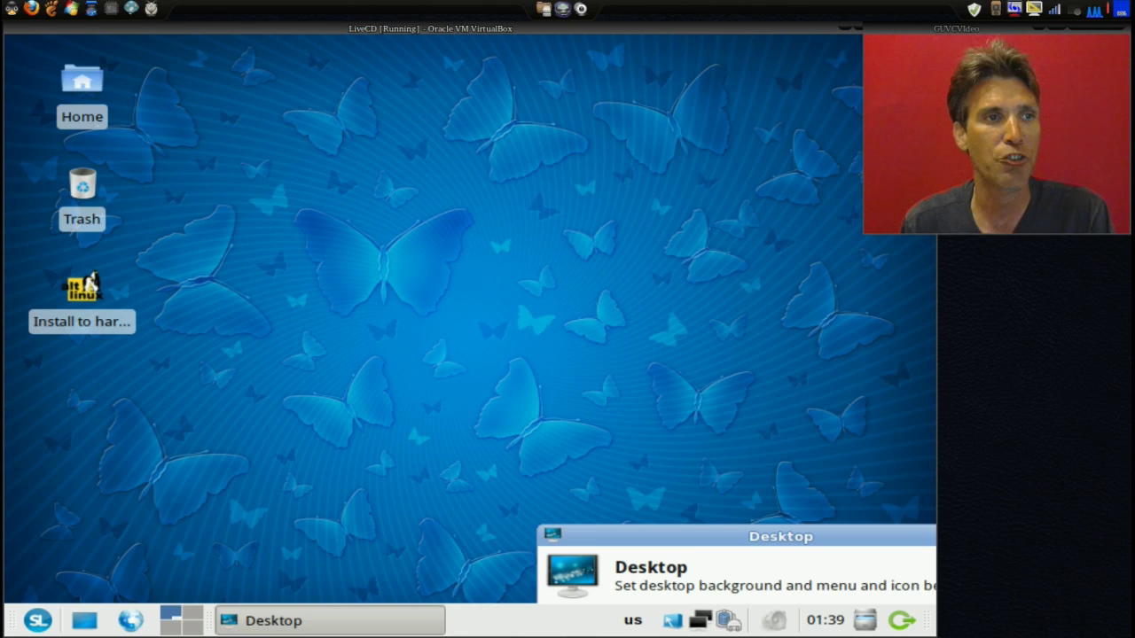
left_click_drag(754, 536, 441, 139)
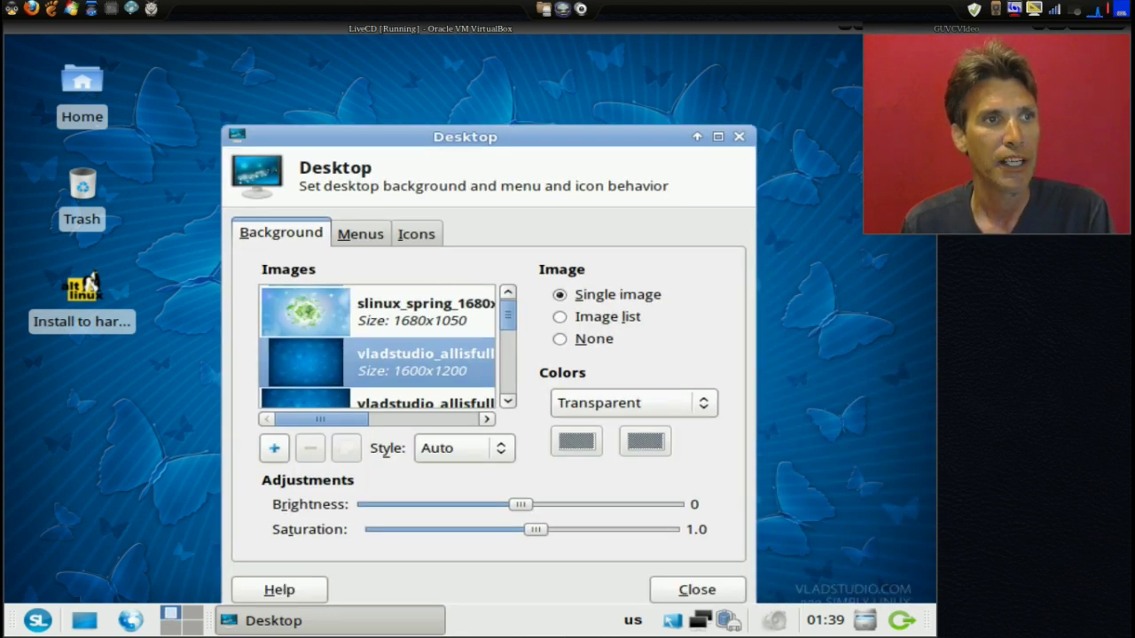
Step: Change the wallpaper to the 1600x1200 vladstudio aquarium image and shift the settings window to see more of it
scroll(508, 404, "down", 2)
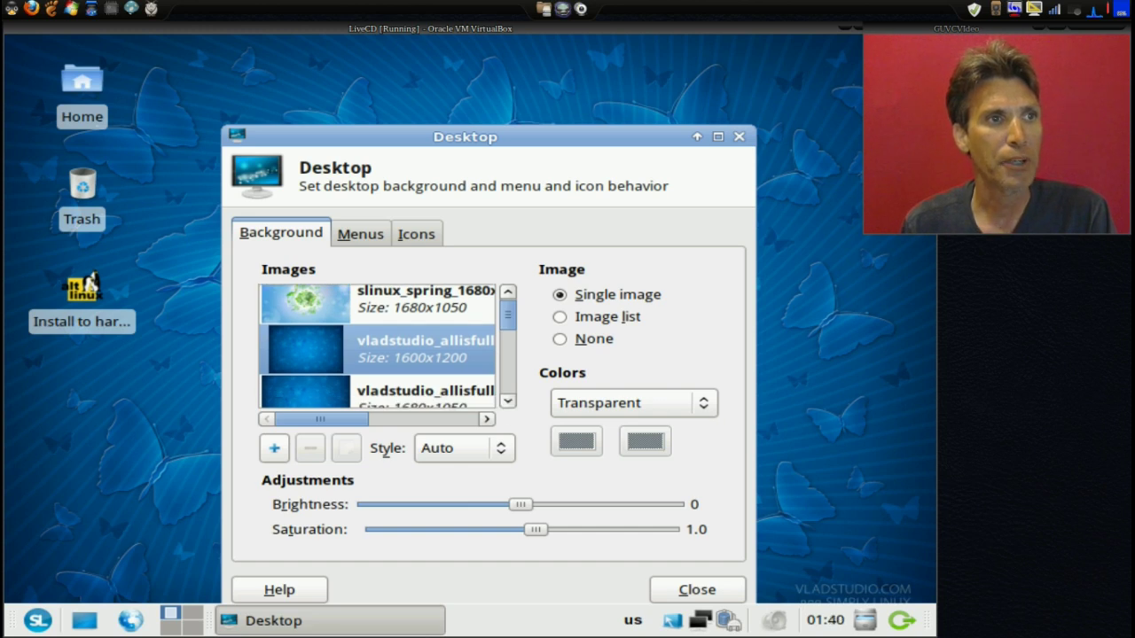
scroll(508, 403, "down", 1)
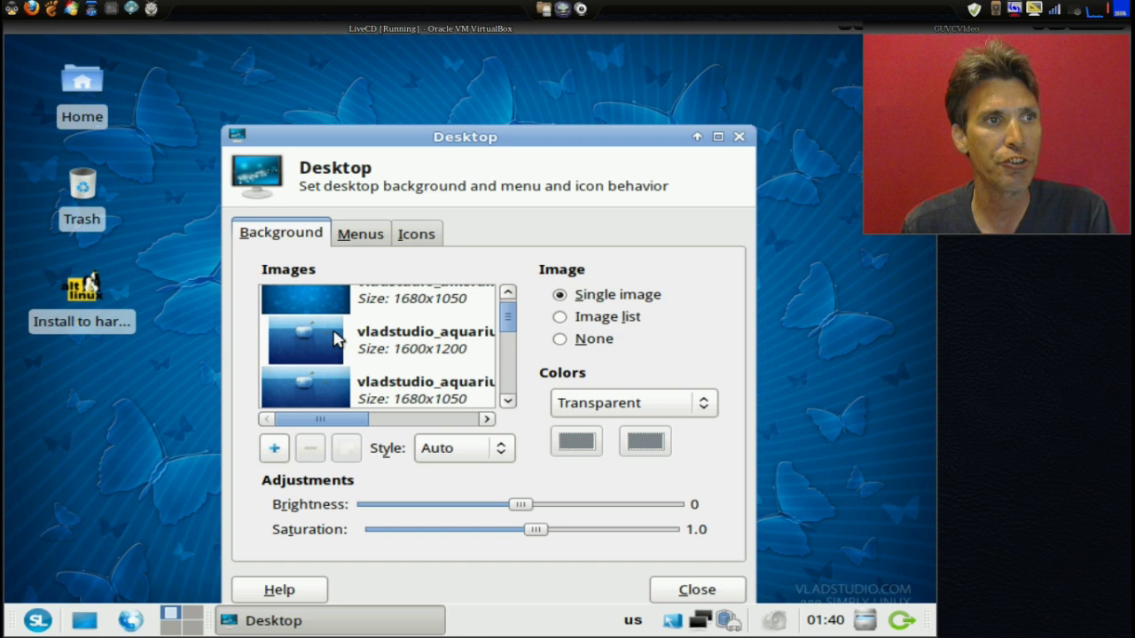
left_click(338, 341)
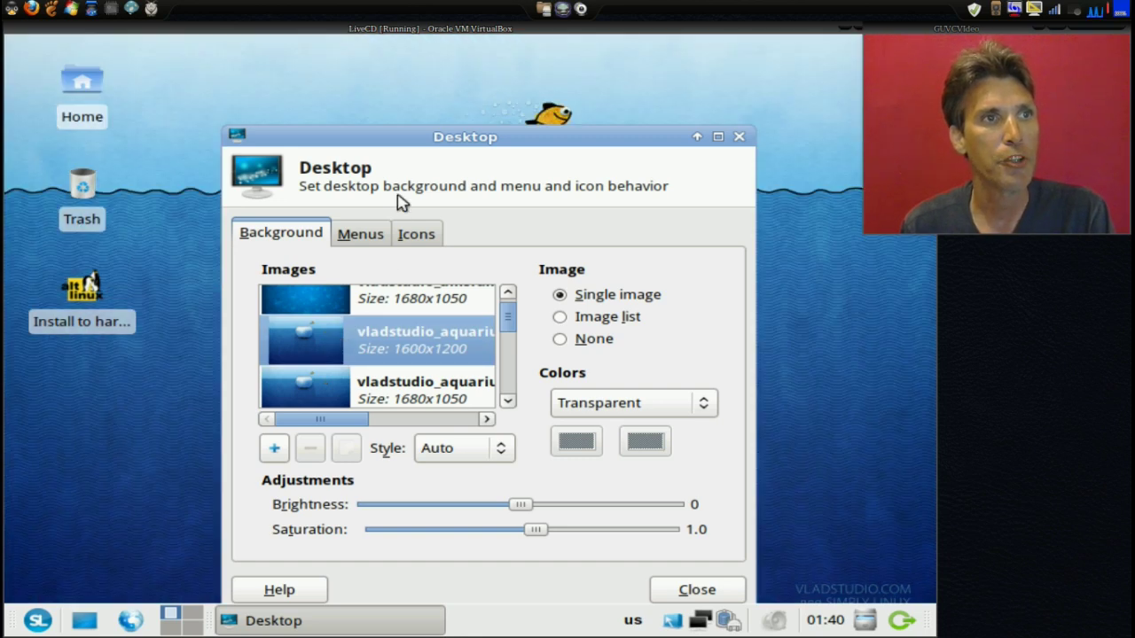
left_click_drag(401, 142, 374, 156)
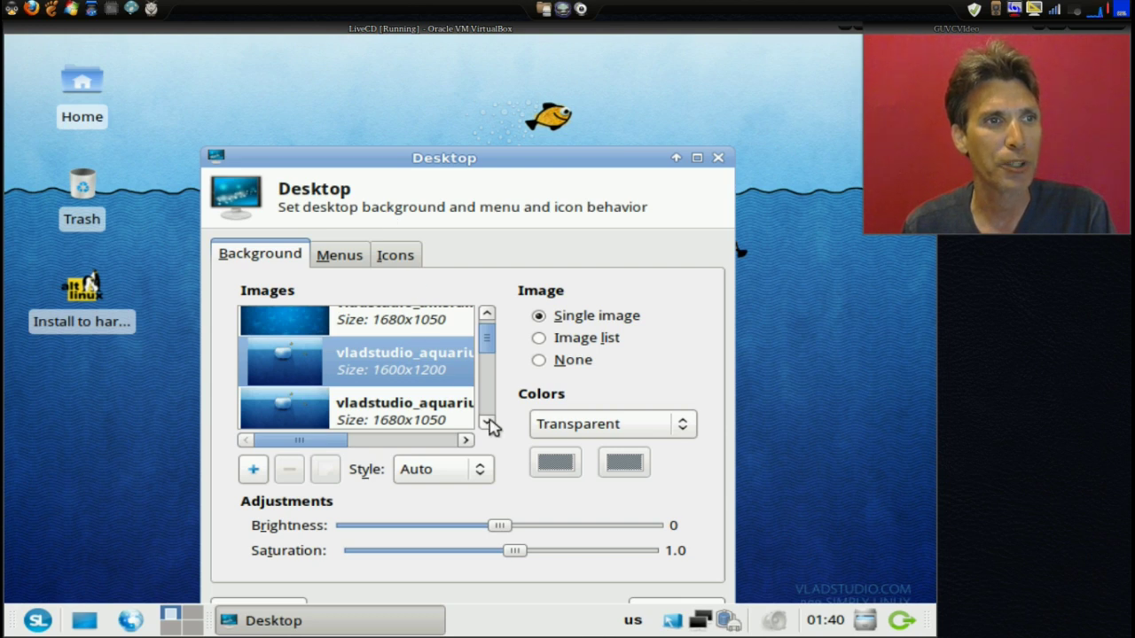
Step: Apply the 1600x1200 vladstudio penguin wallpaper and move the settings window away and back to preview the whole picture
scroll(492, 427, "down", 4)
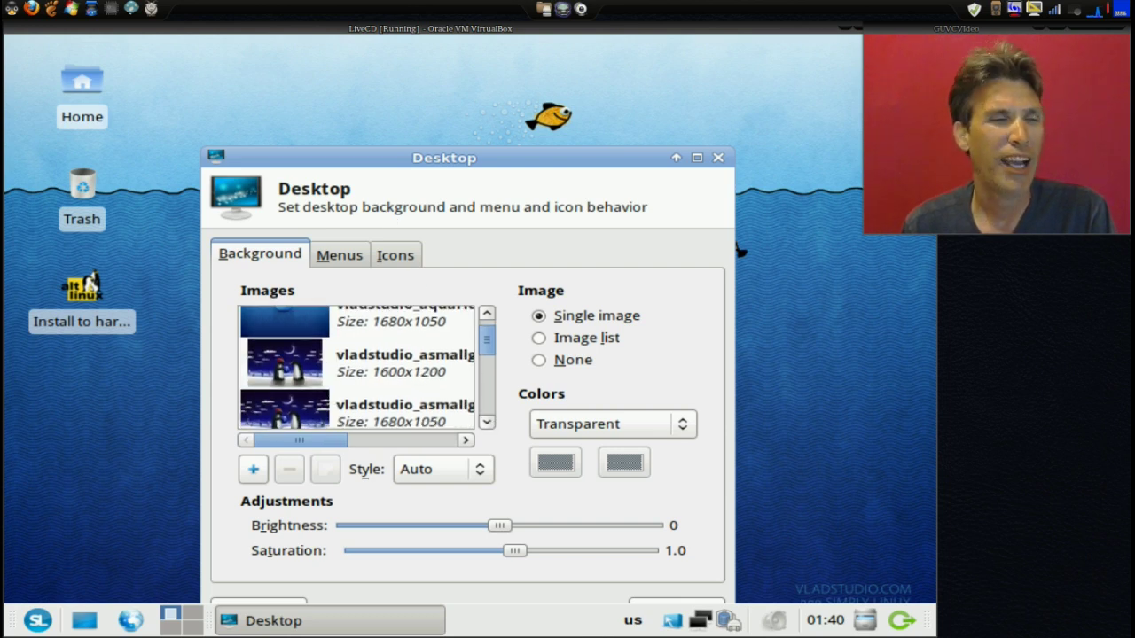
left_click(301, 350)
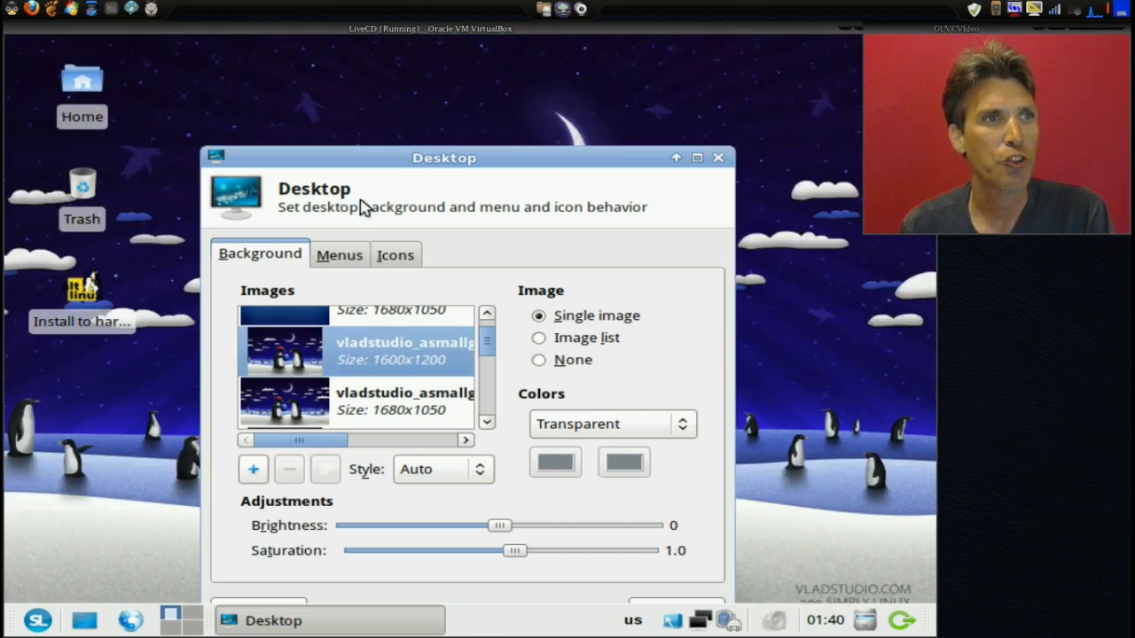
left_click_drag(368, 162, 608, 585)
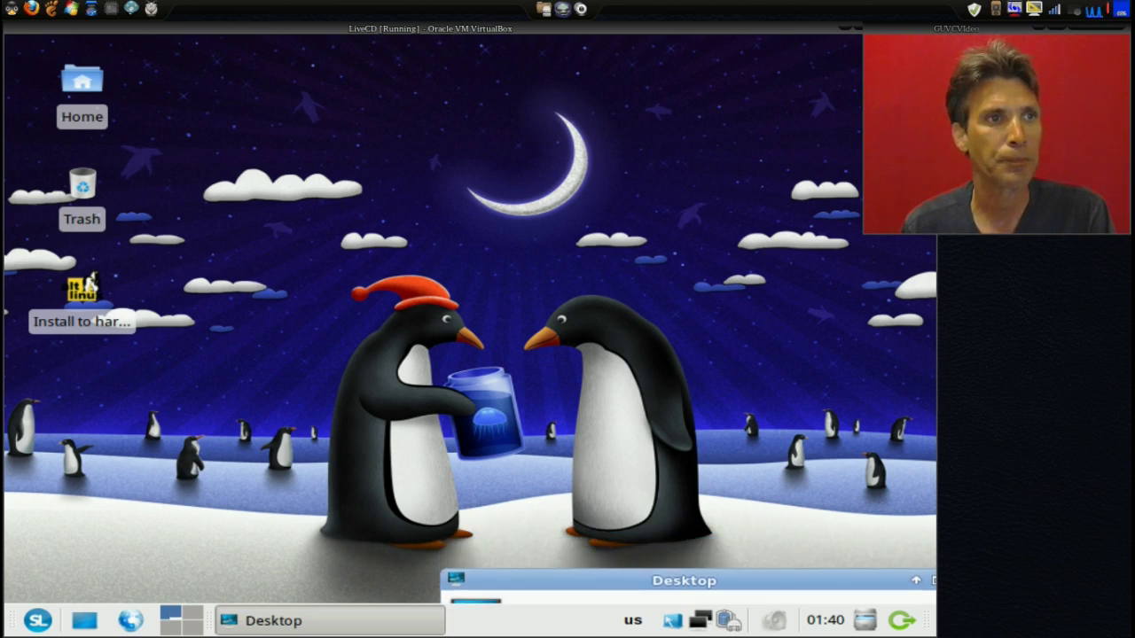
left_click_drag(607, 584, 328, 74)
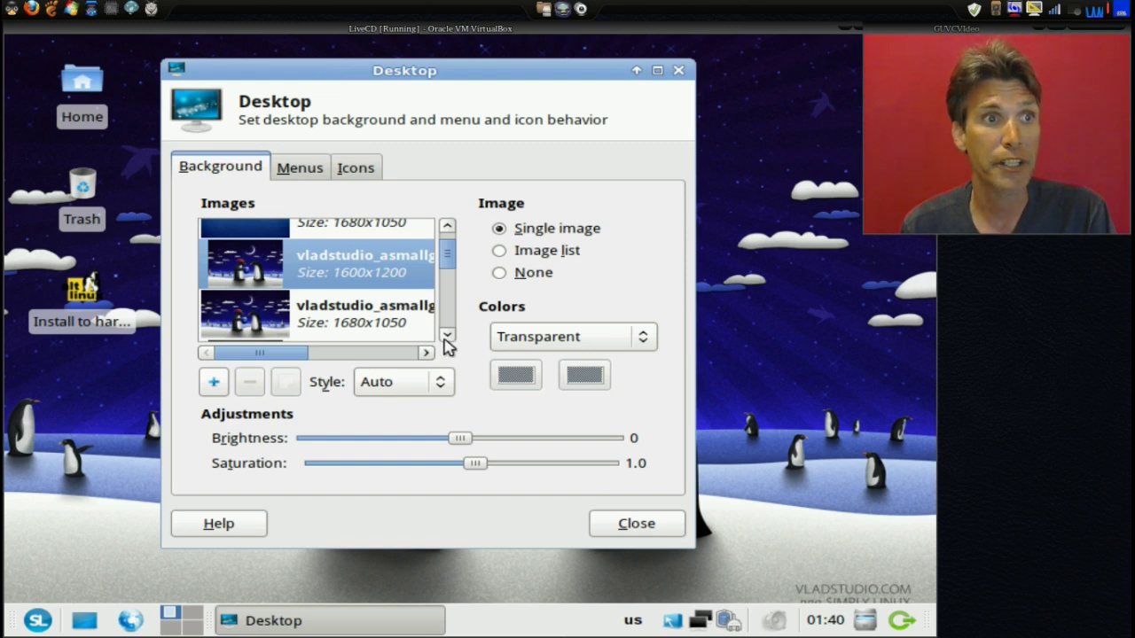
Step: Switch the wallpaper to the black 1600x1200 vladstudio_blackca image and reposition the settings window to view it
scroll(443, 340, "down", 2)
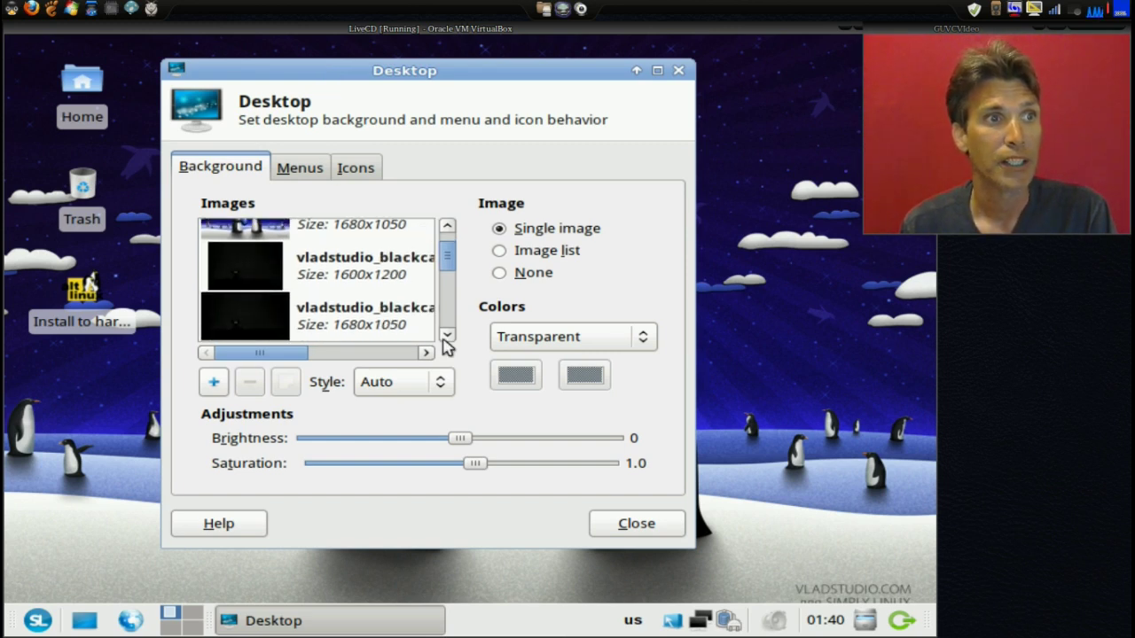
left_click(321, 257)
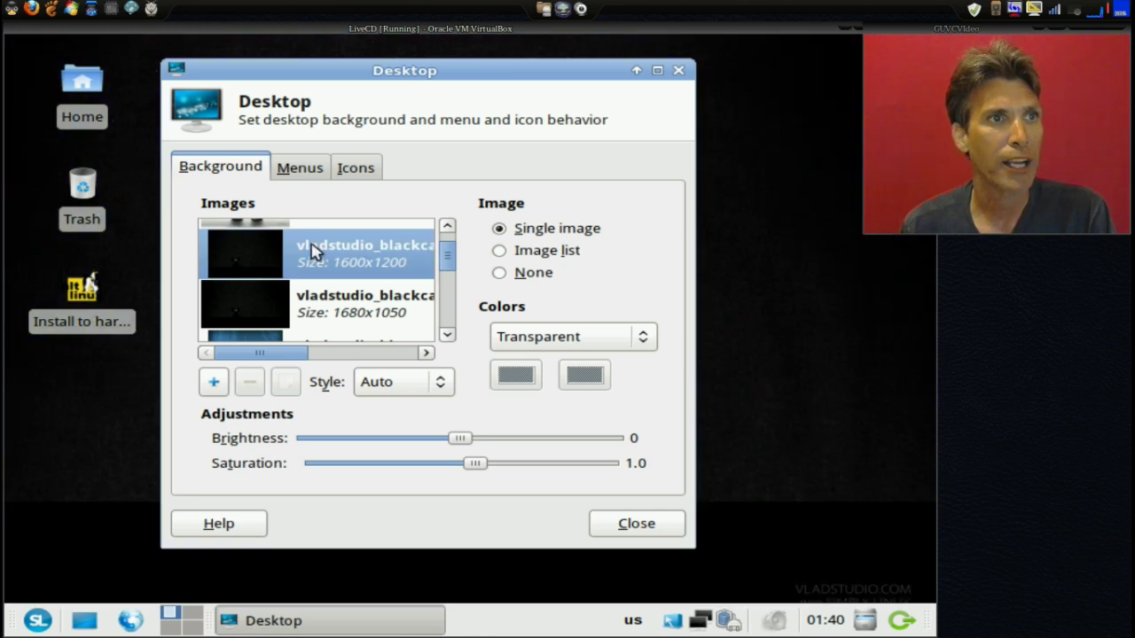
left_click_drag(341, 71, 442, 177)
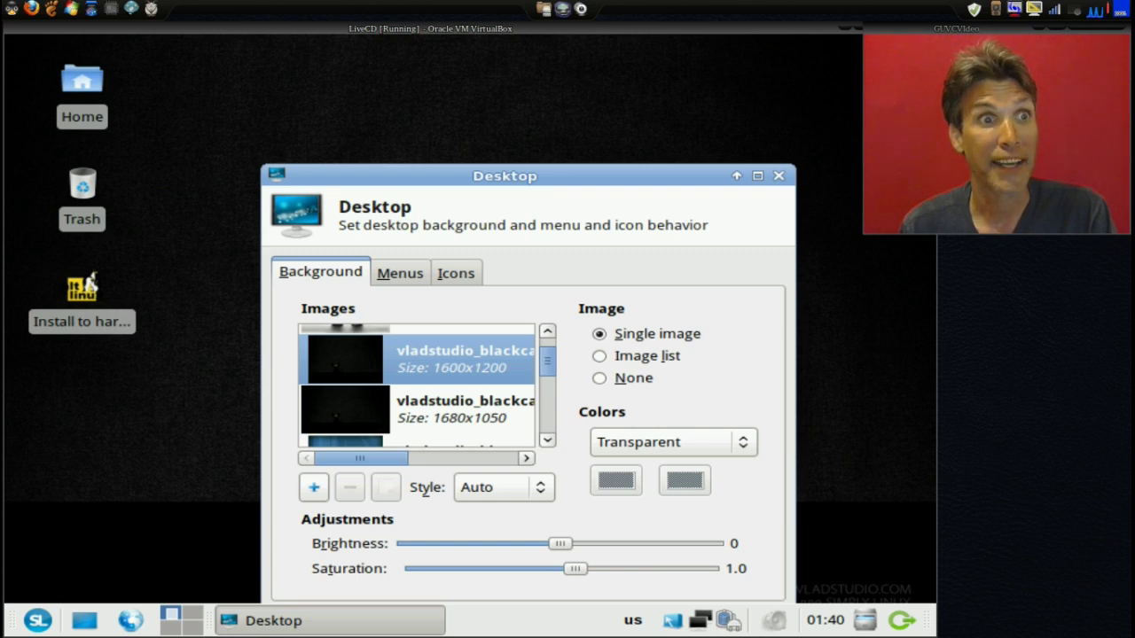
Step: Set the 1600x1200 vladstudio_blex image as the wallpaper and move the settings window to preview it
scroll(546, 443, "down", 2)
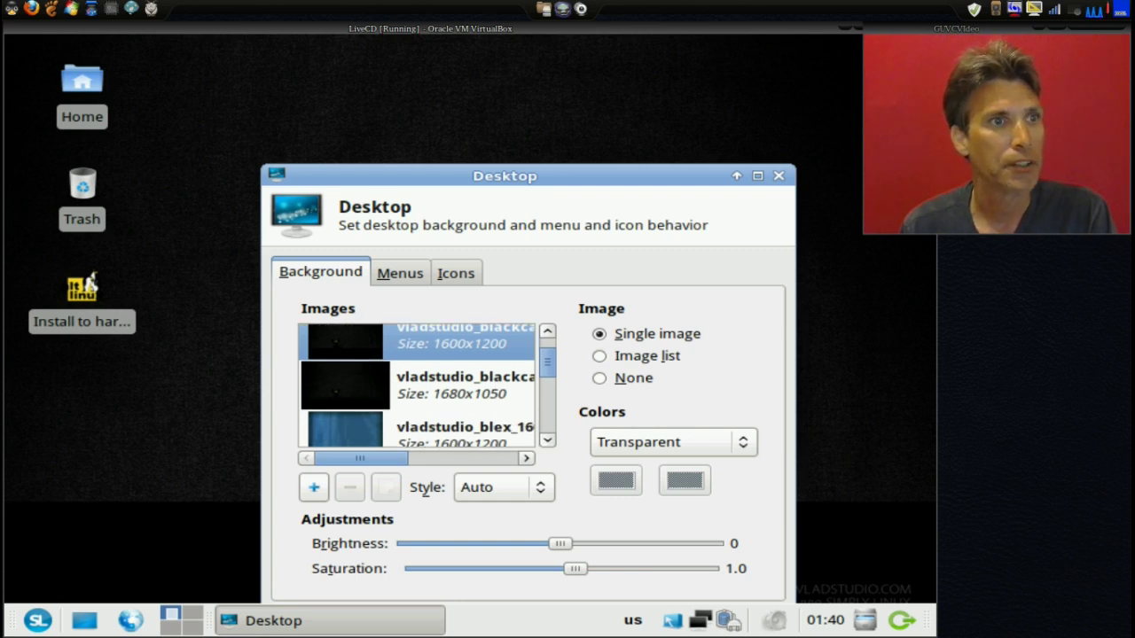
left_click(475, 390)
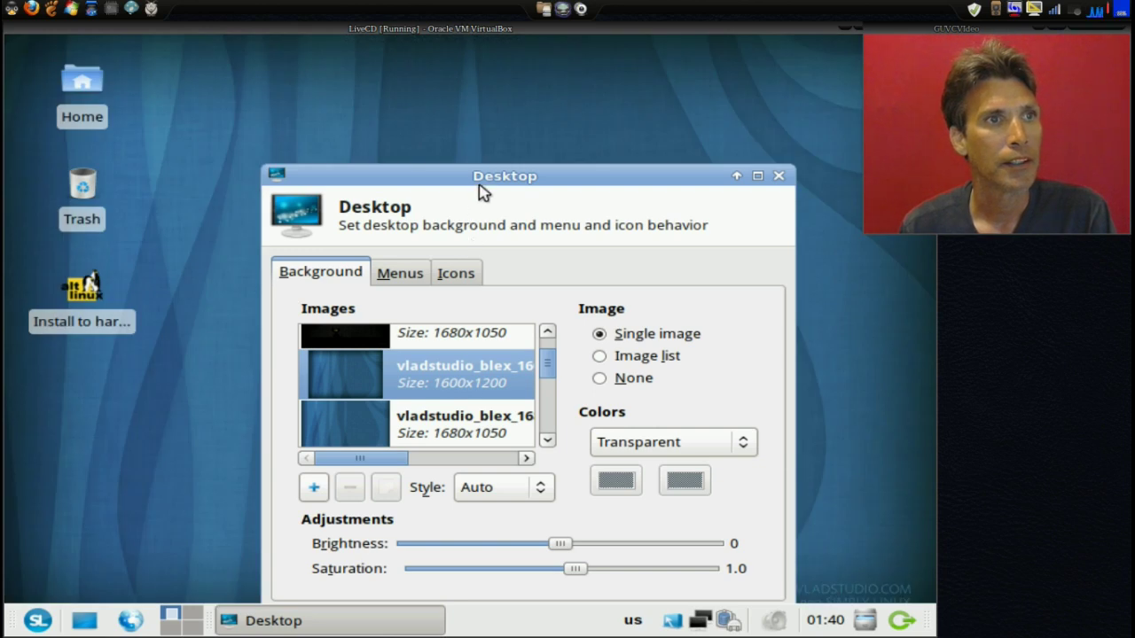
left_click_drag(484, 188, 533, 180)
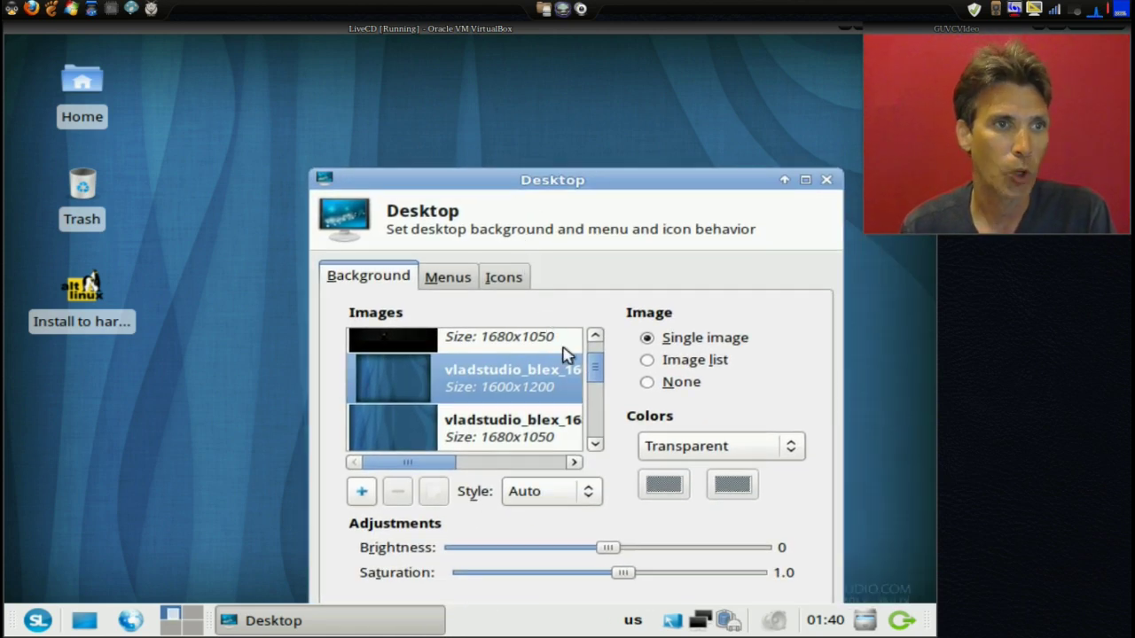
Step: Apply the green 1600x1200 vladstudio_bluebel flower wallpaper and move the settings window to preview it
left_click(594, 445)
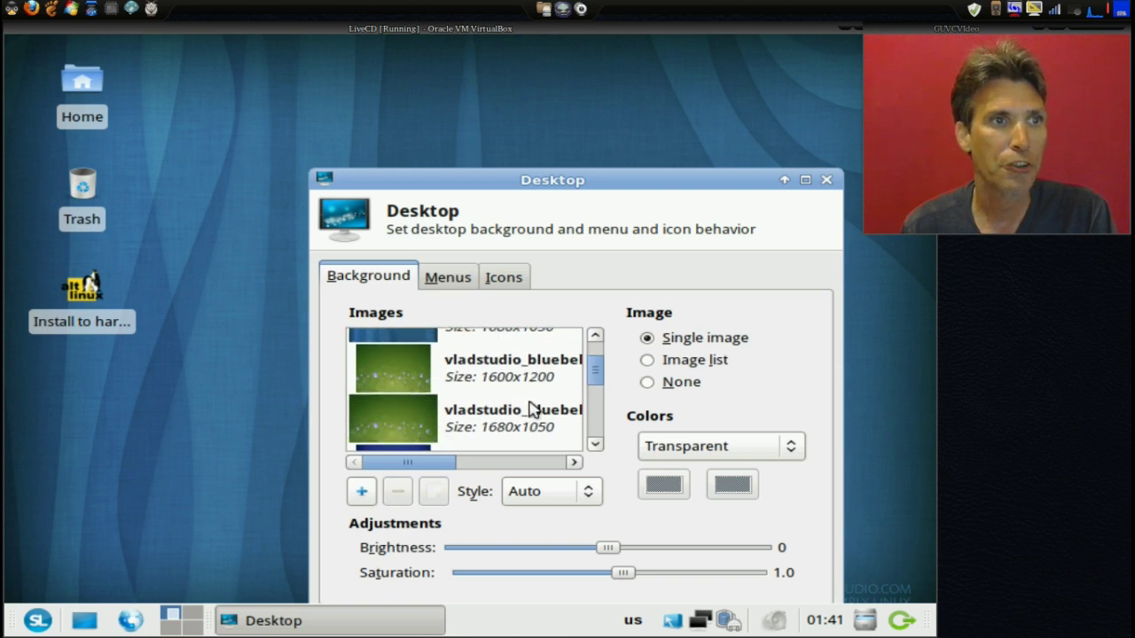
left_click(507, 380)
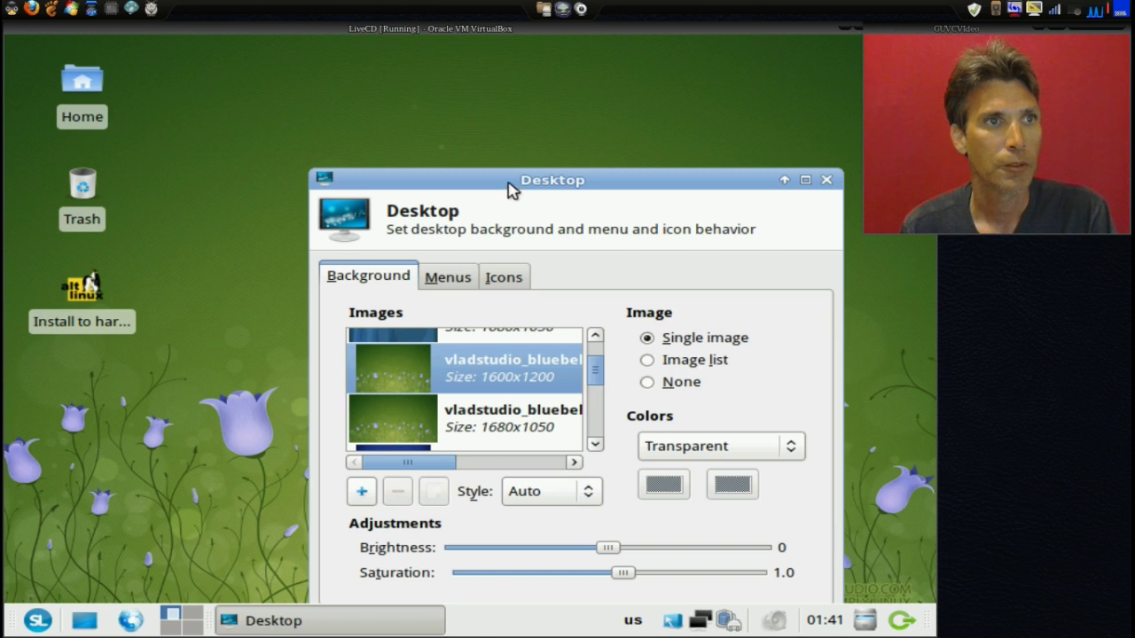
left_click_drag(506, 185, 537, 144)
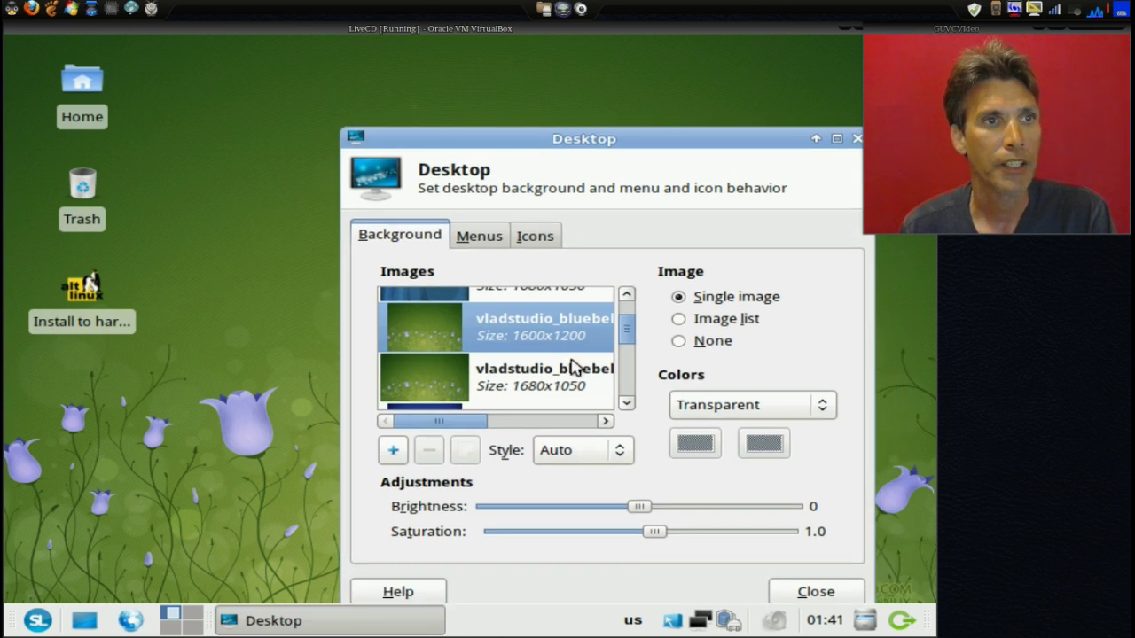
Step: Set the 1600x1200 vladstudio_bluefla image as the desktop wallpaper and move the settings window to view it
left_click(627, 404)
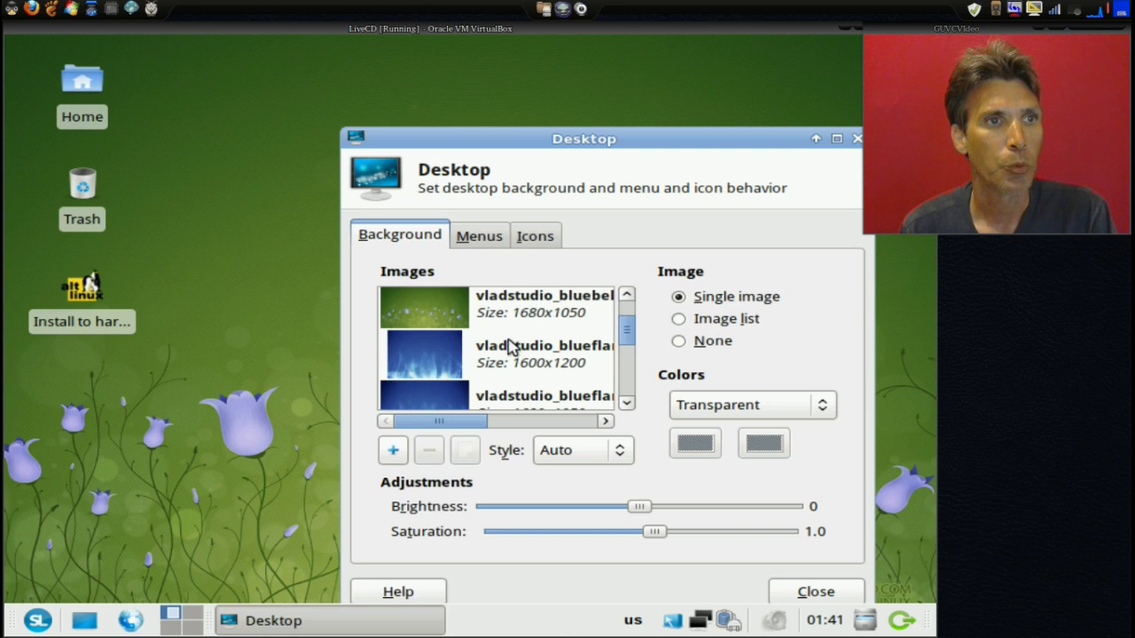
left_click(514, 354)
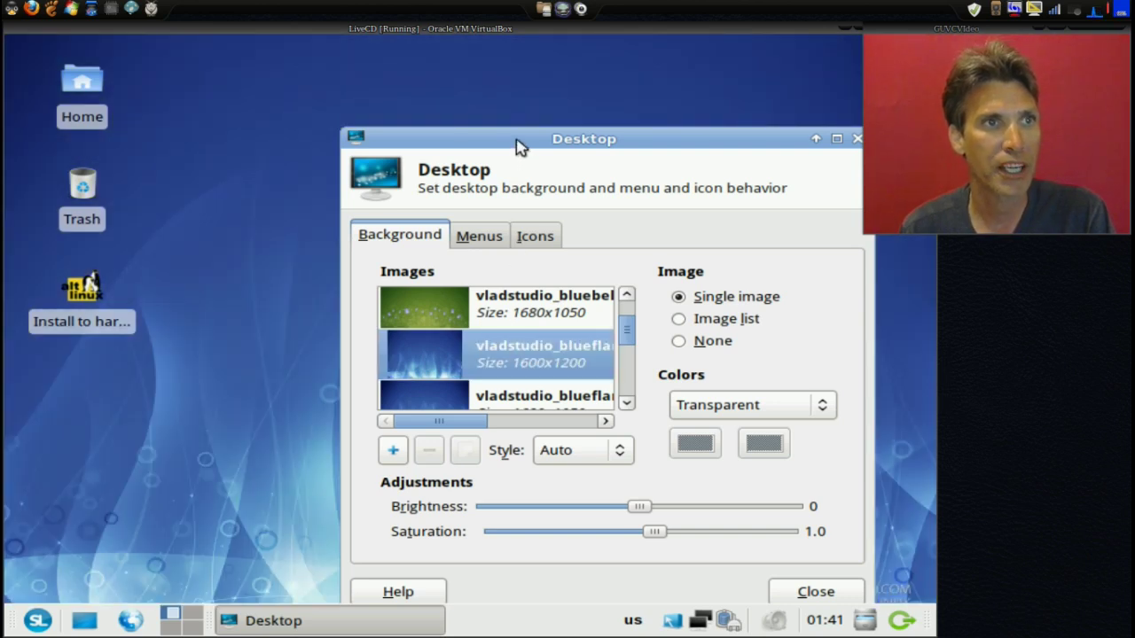
mouse_move(520, 147)
left_mouse_down()
mouse_move(636, 313)
mouse_move(747, 441)
mouse_move(502, 155)
left_mouse_up()
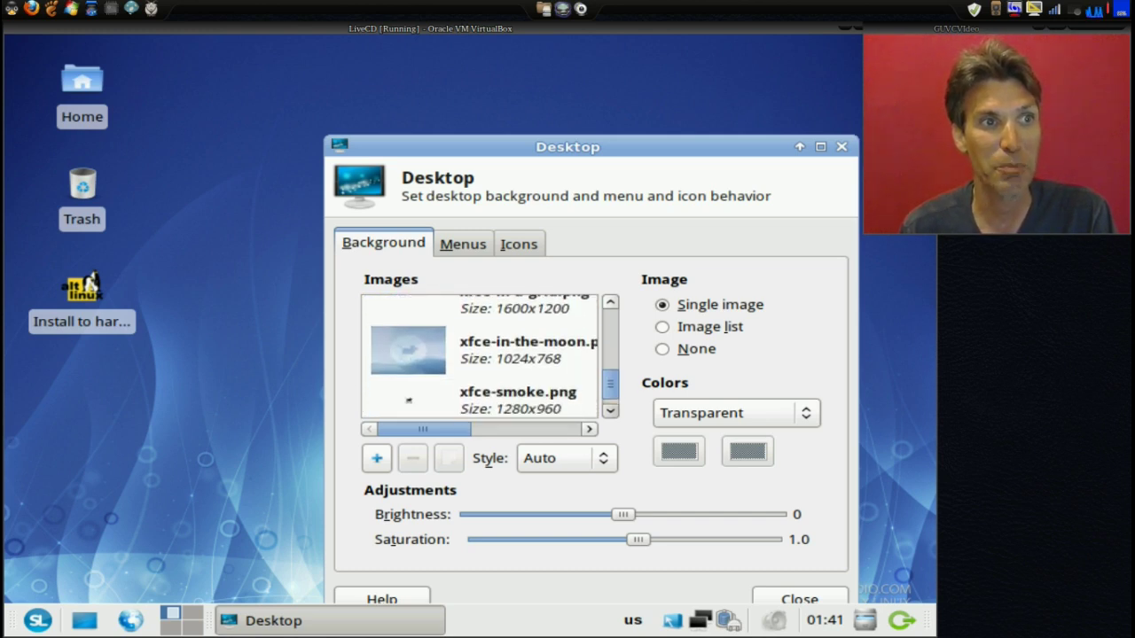
Step: Look through the remaining wallpapers and the desktop's menu and icon options, and close the desktop settings
scroll(479, 355, "down", 3)
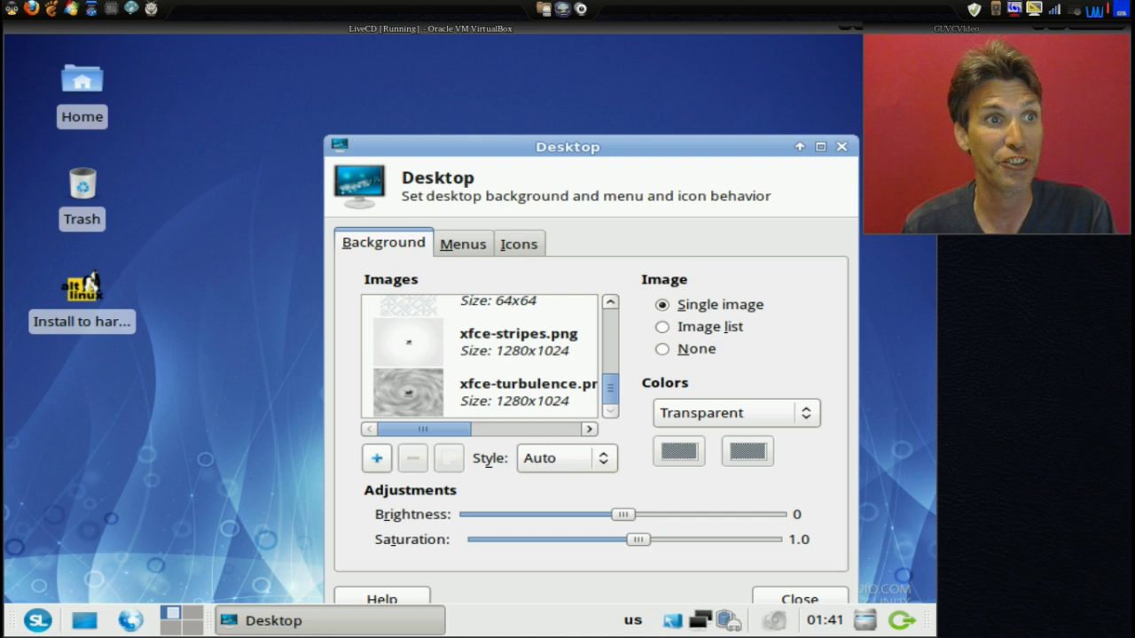
left_click_drag(468, 149, 400, 77)
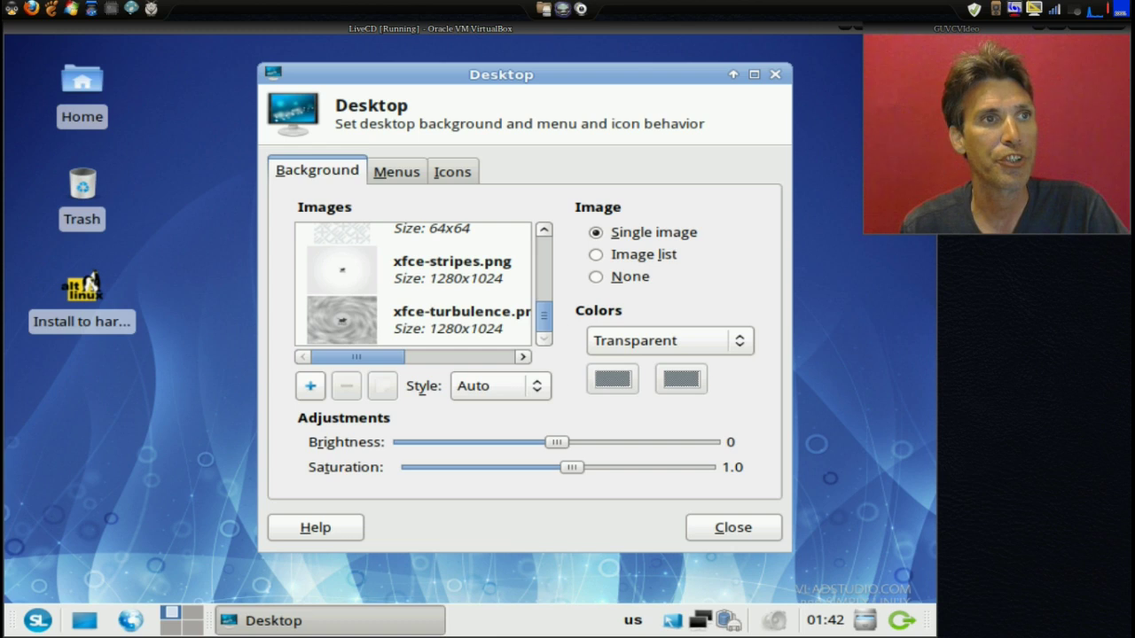
left_click(391, 174)
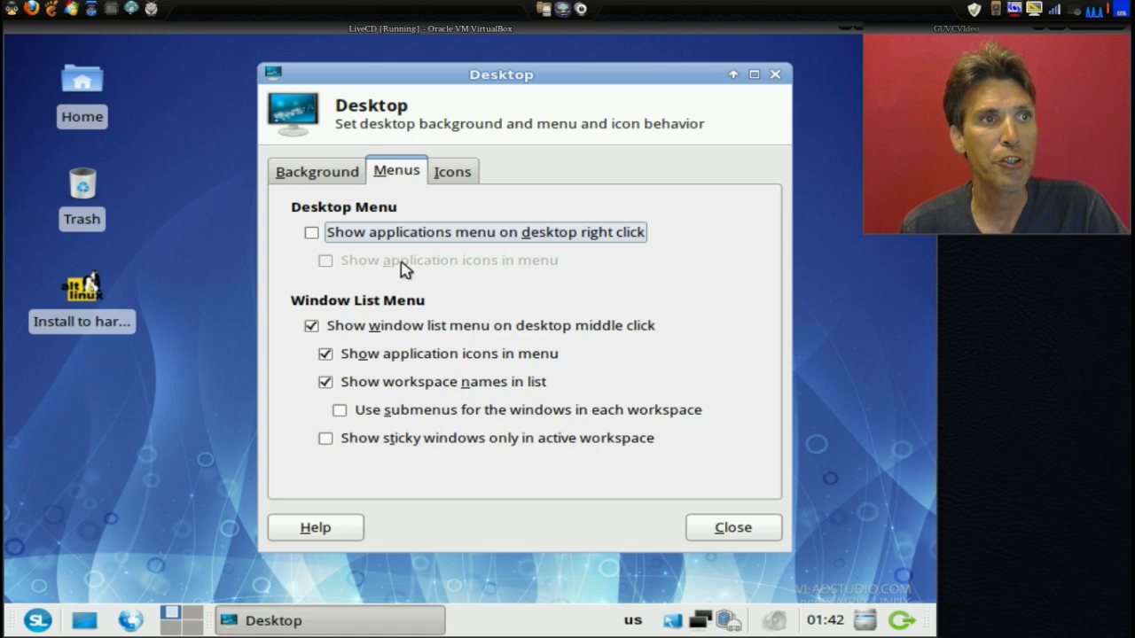
left_click(450, 173)
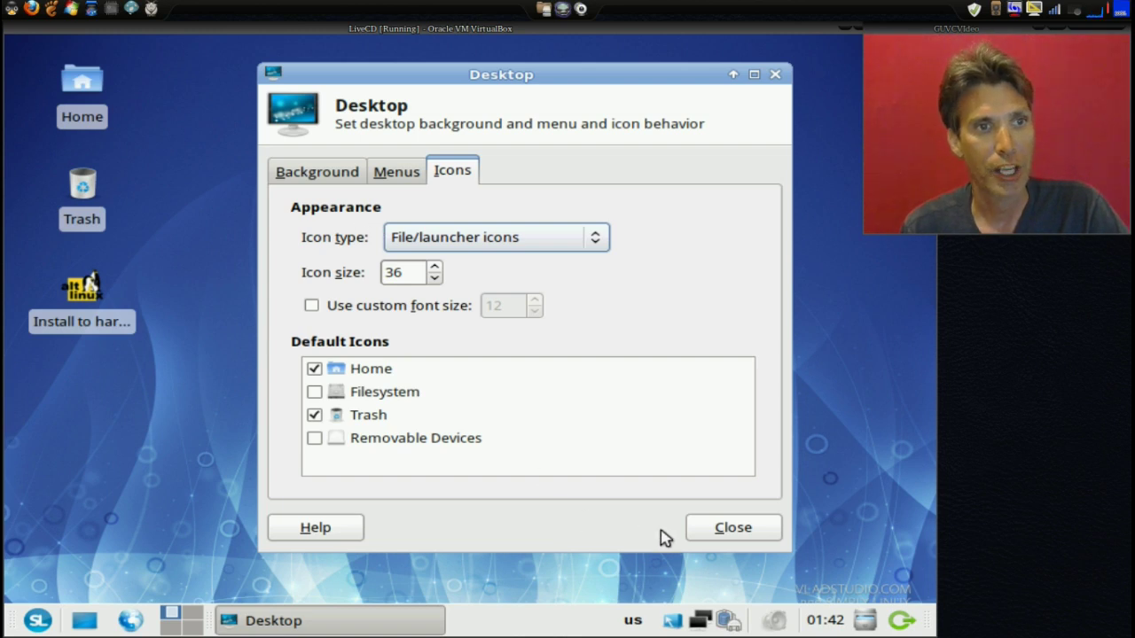
left_click(722, 531)
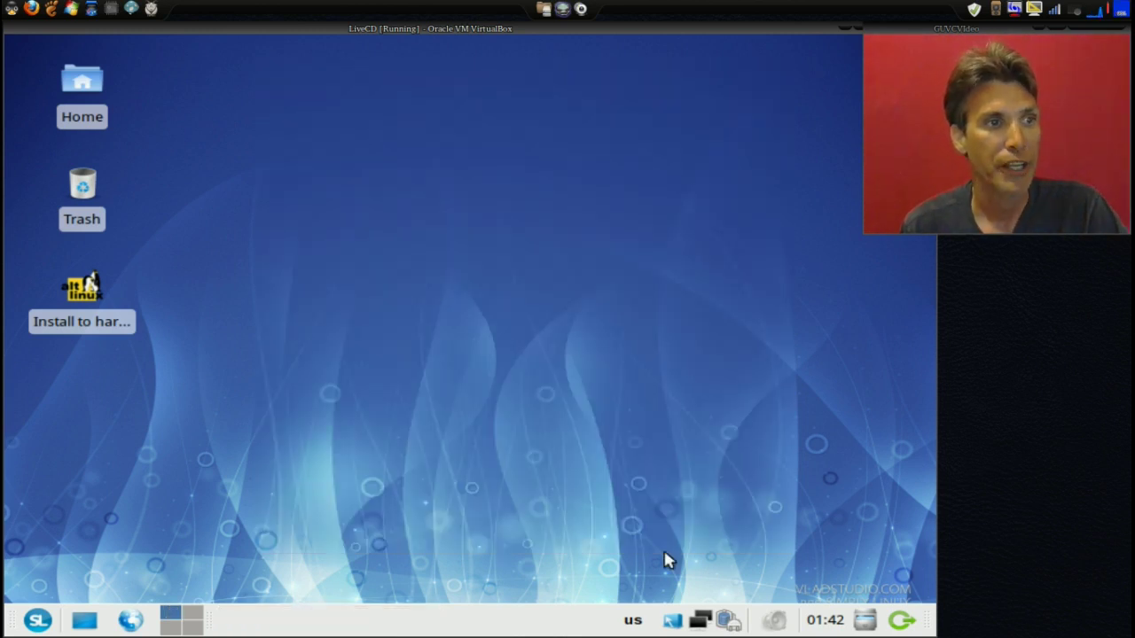
Step: Switch through the four virtual workspaces and return to the first one
left_click(193, 614)
left_click(177, 627)
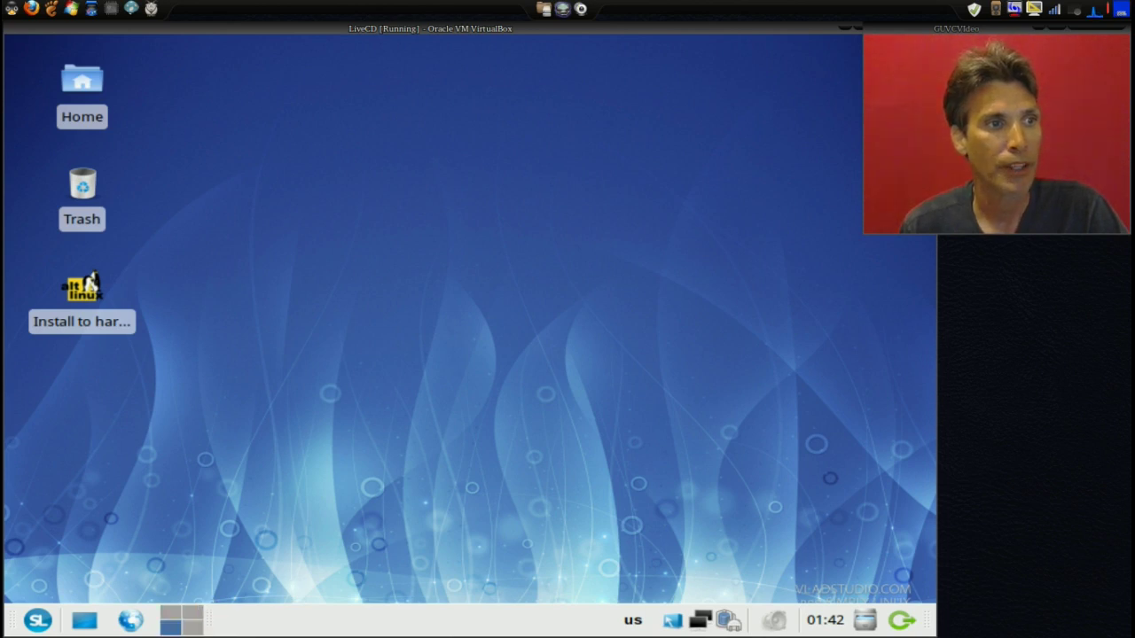
left_click(193, 626)
left_click(171, 618)
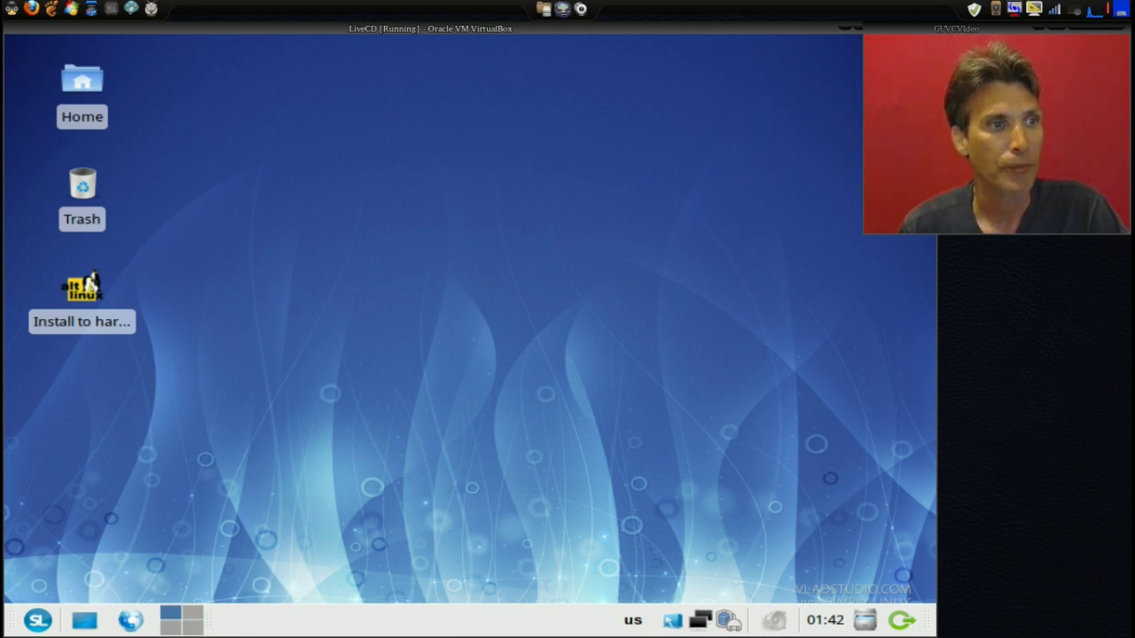
Step: Launch the web browser and finish the Yandex.Bar setup without making Yandex the homepage or default search engine
left_click(131, 621)
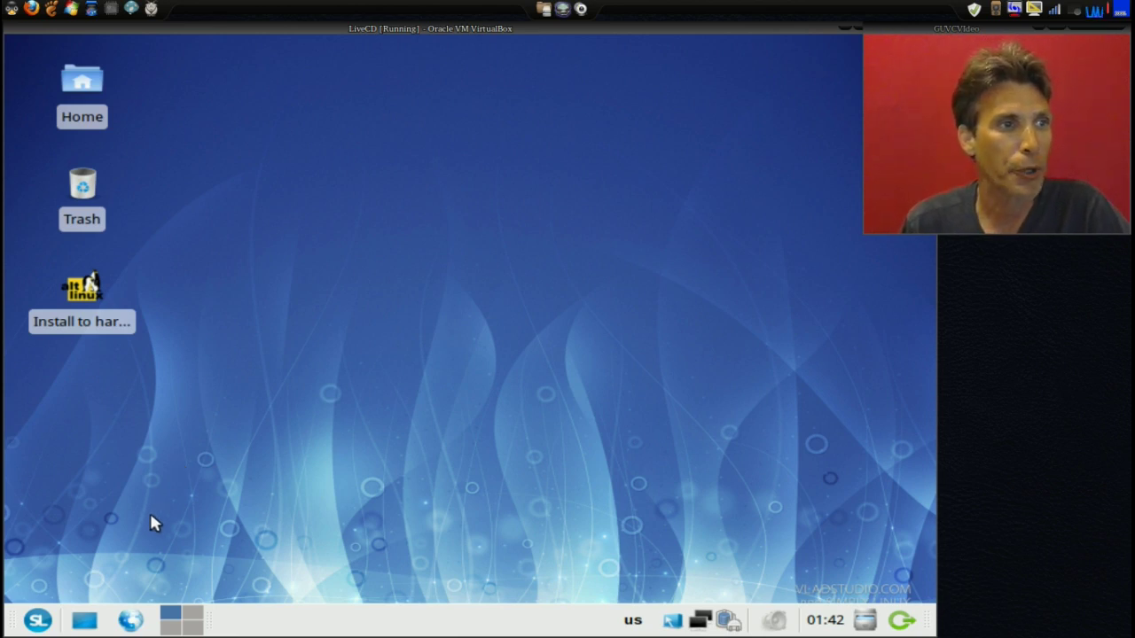
left_click(128, 622)
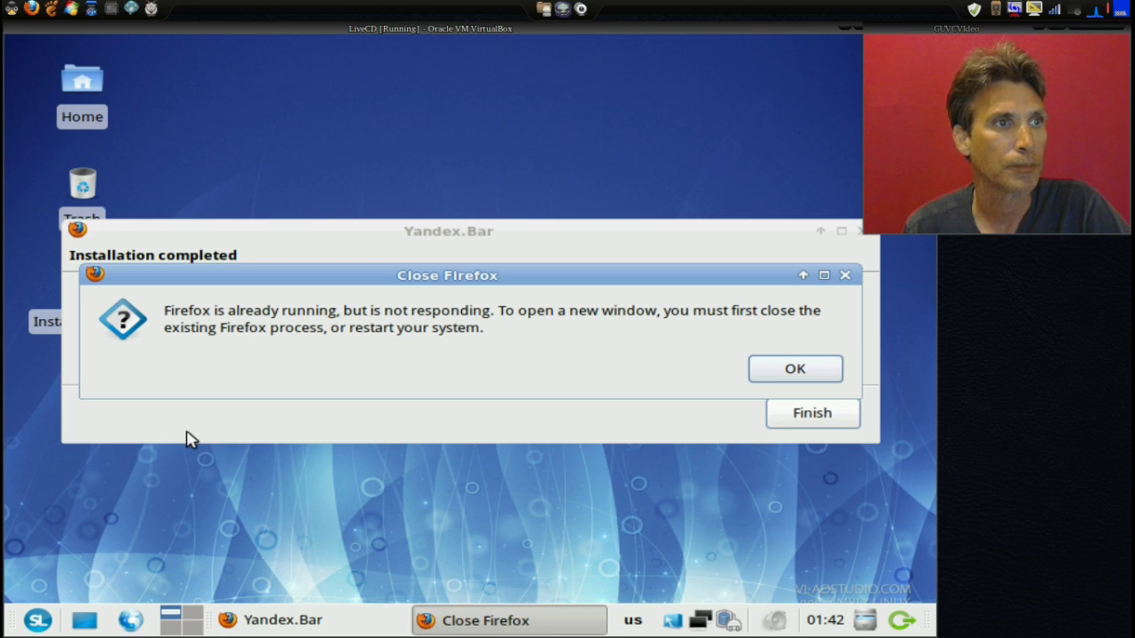
left_click(832, 375)
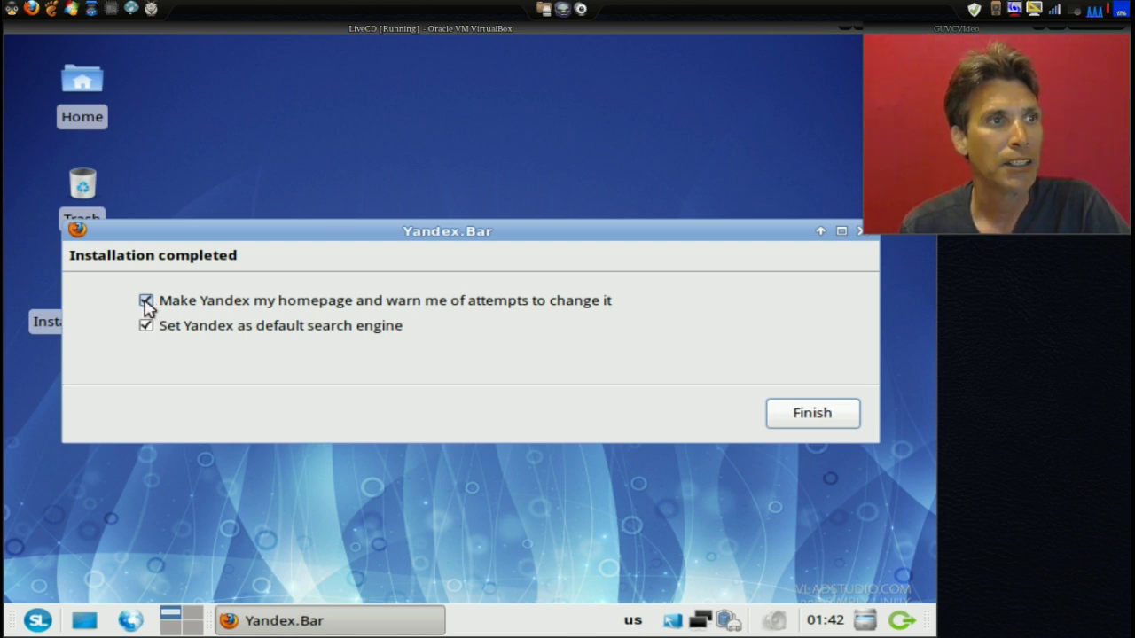
left_click(146, 303)
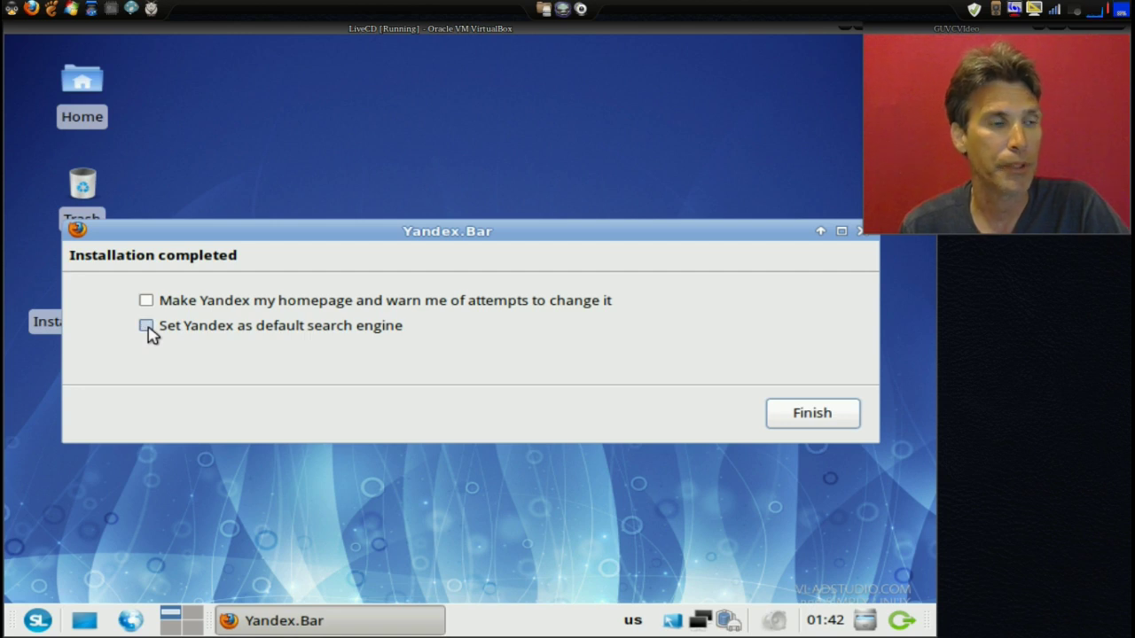
left_click(147, 326)
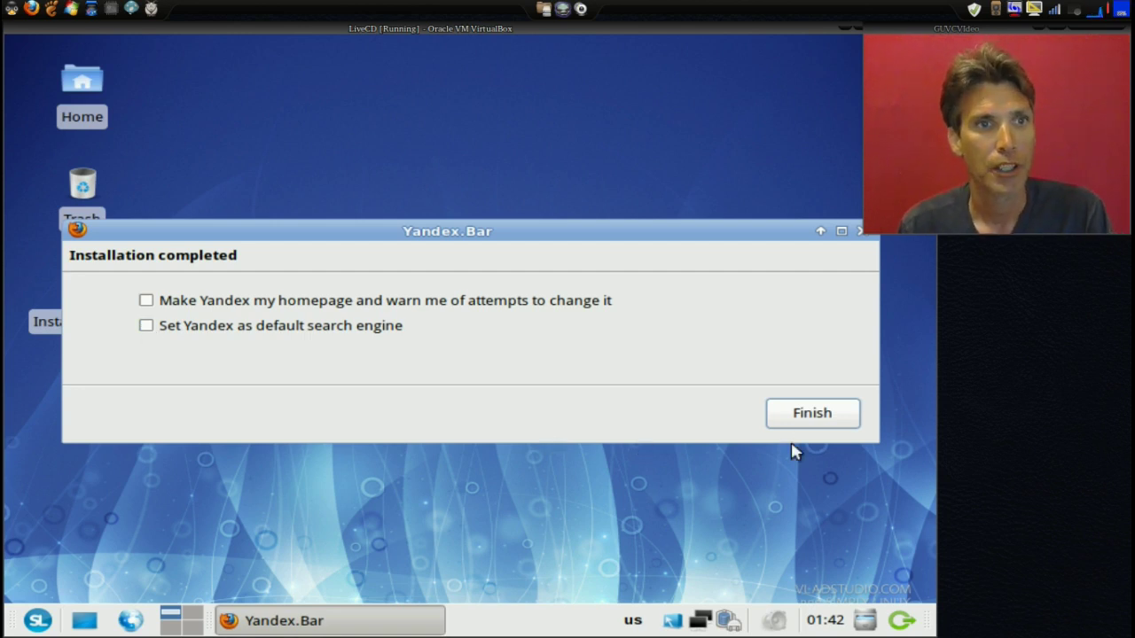
left_click(824, 417)
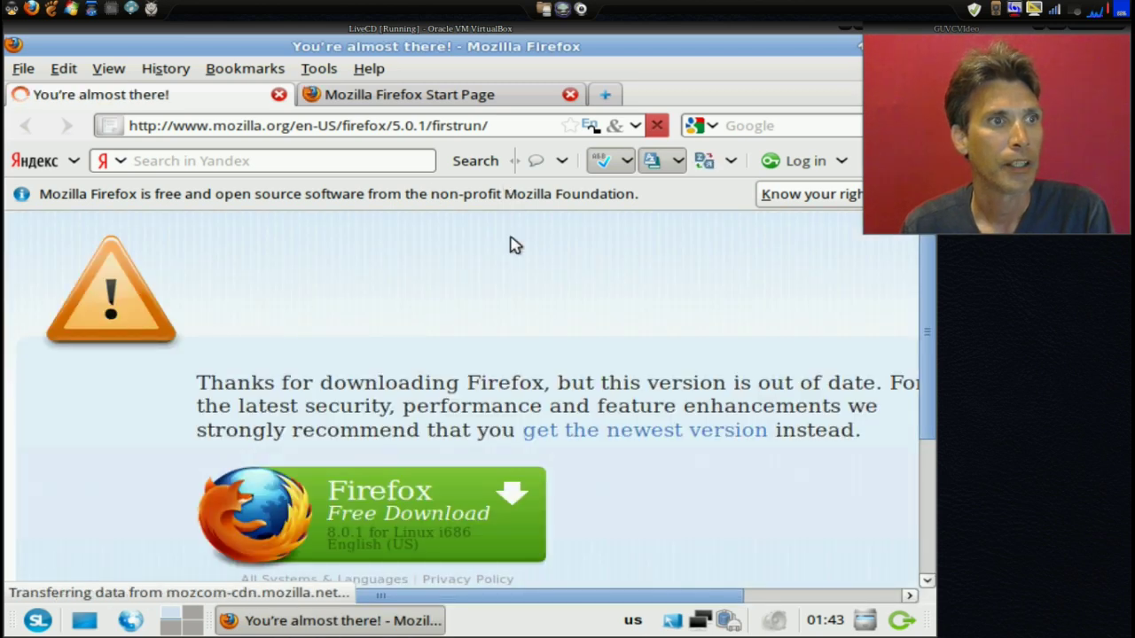
Step: Review the Firefox first-run page, check the browser version in its About information, and return to the desktop
scroll(509, 291, "down", 5)
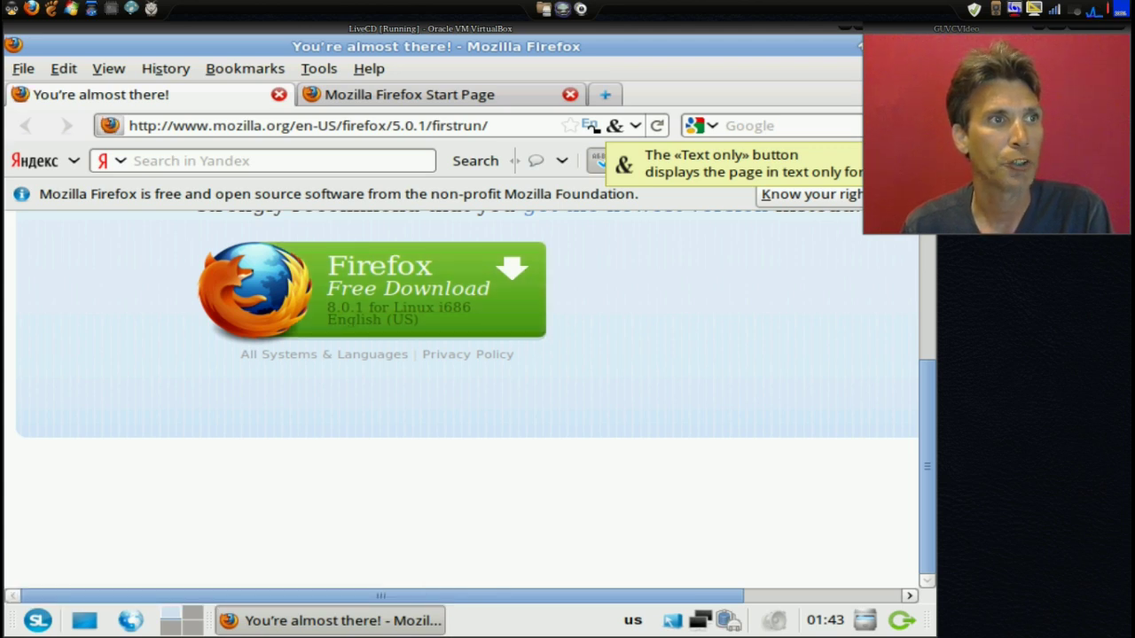
scroll(548, 347, "up", 5)
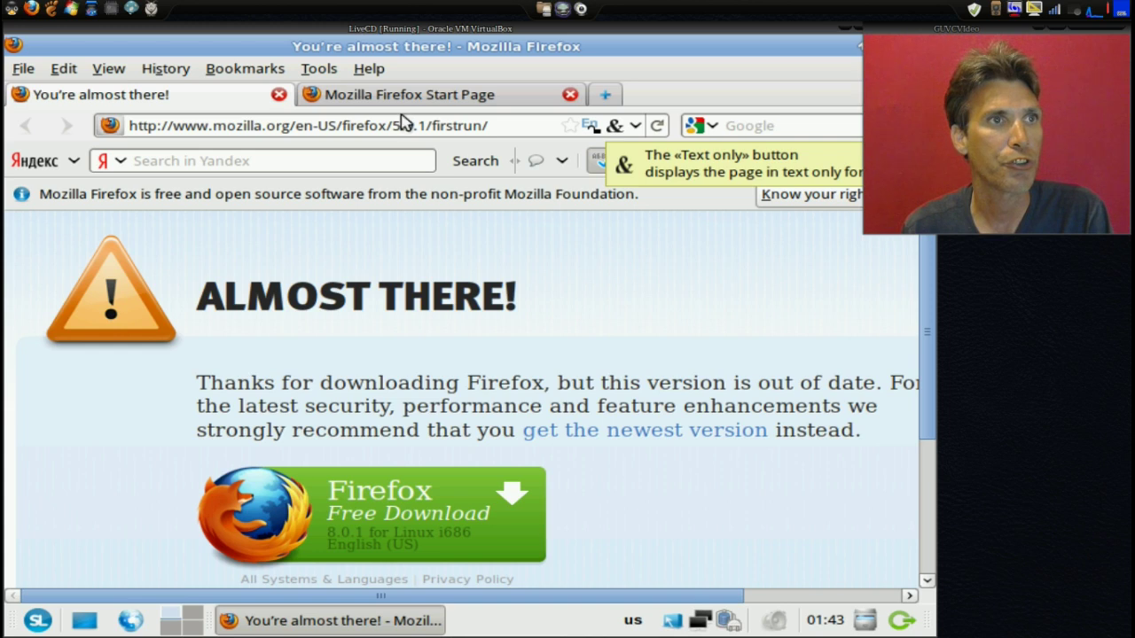
left_click(369, 70)
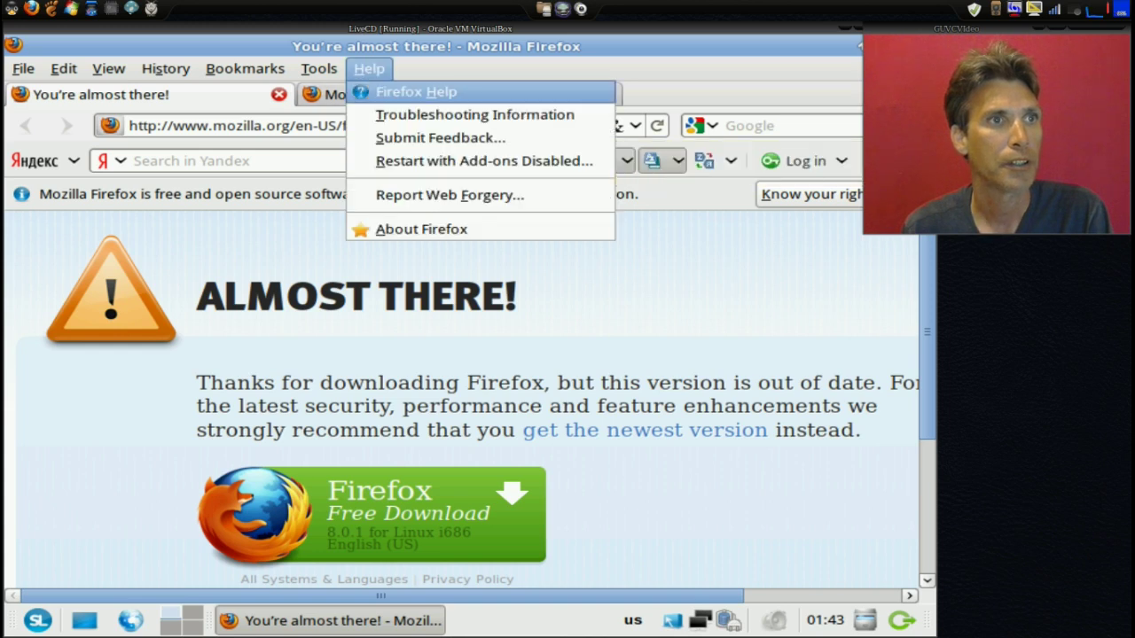
left_click(421, 229)
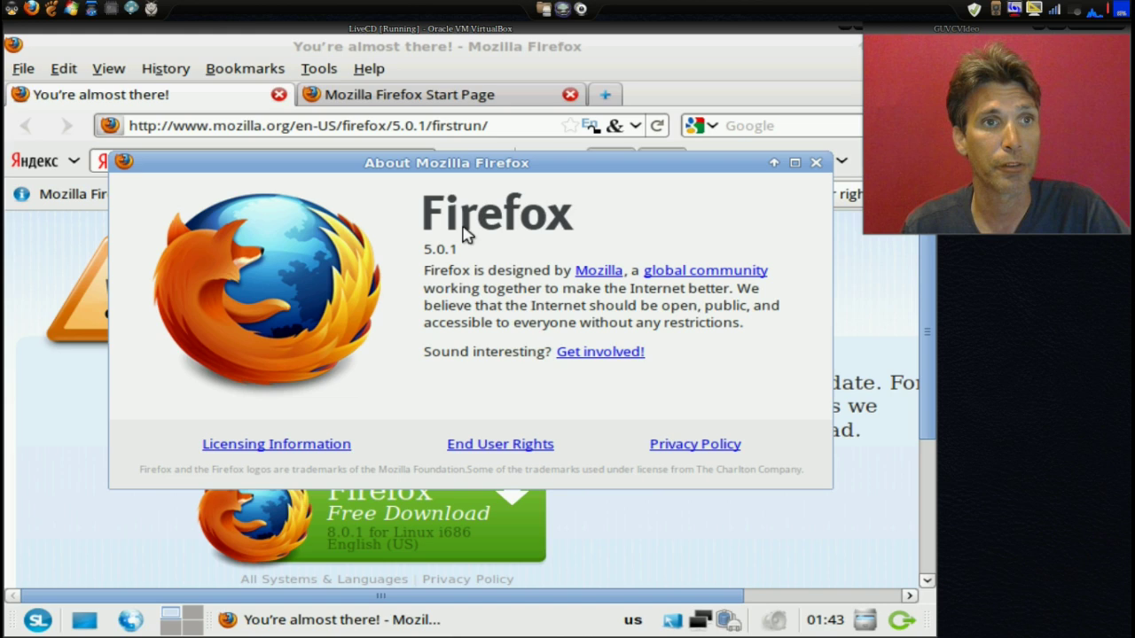
left_click(814, 163)
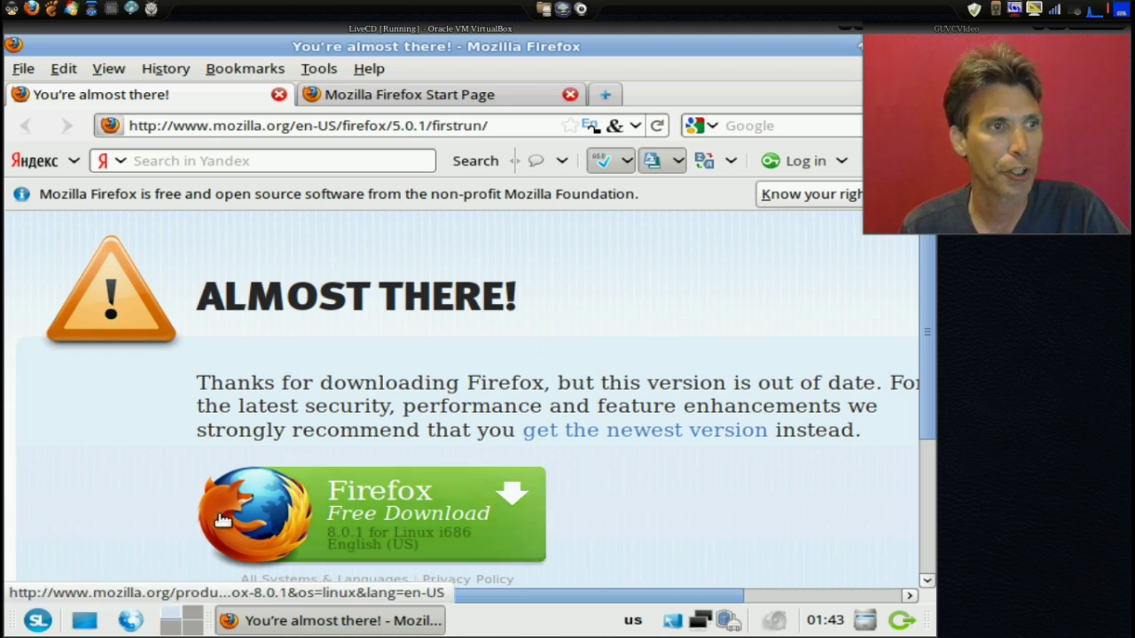
left_click(85, 621)
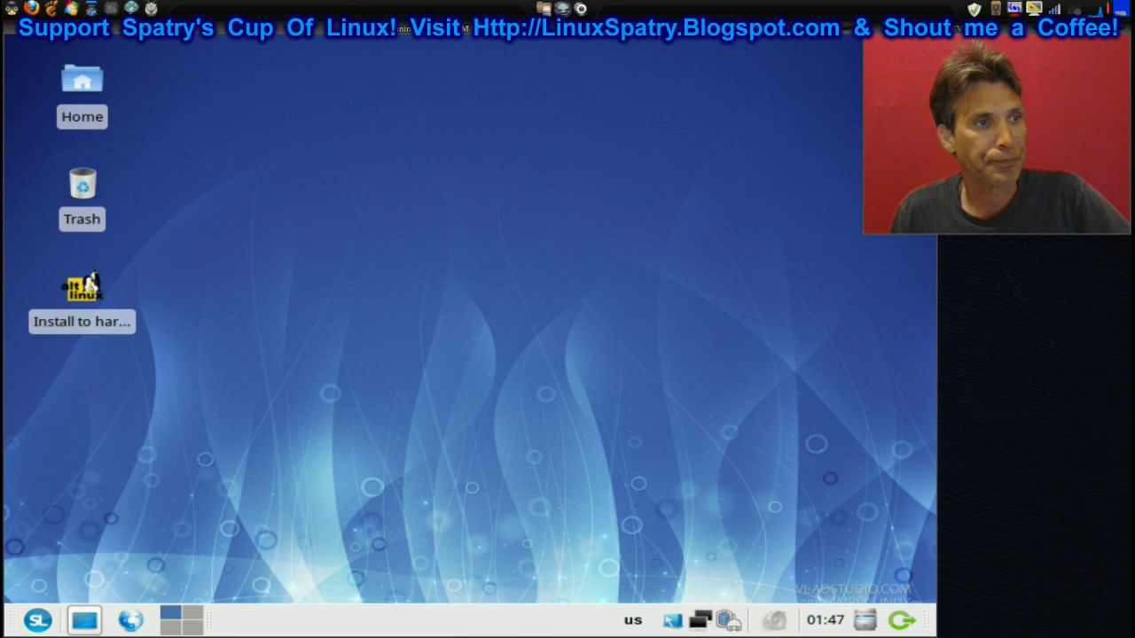
Step: Look through the bundled games, launch Tetravex to view it, and close it
left_click(38, 621)
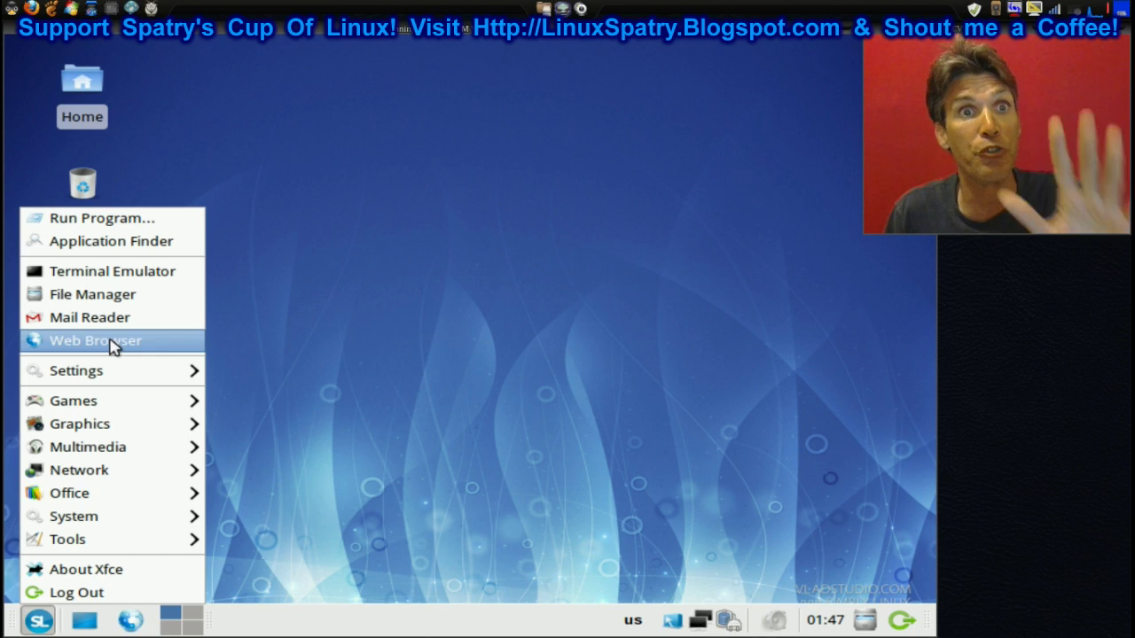
mouse_move(123, 384)
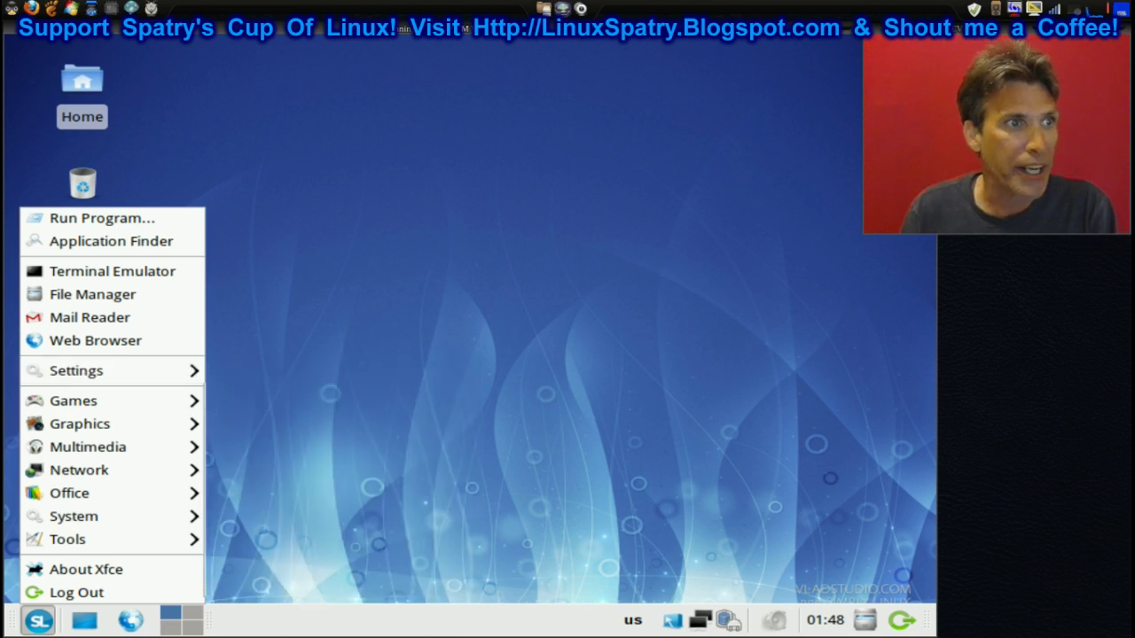
mouse_move(110, 409)
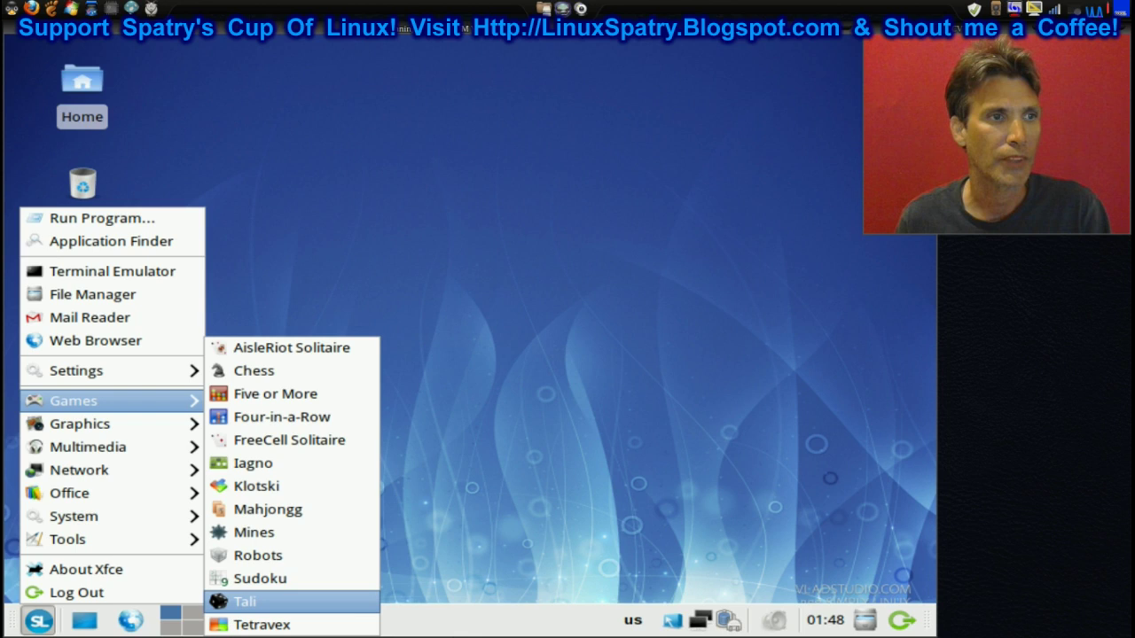
left_click(258, 629)
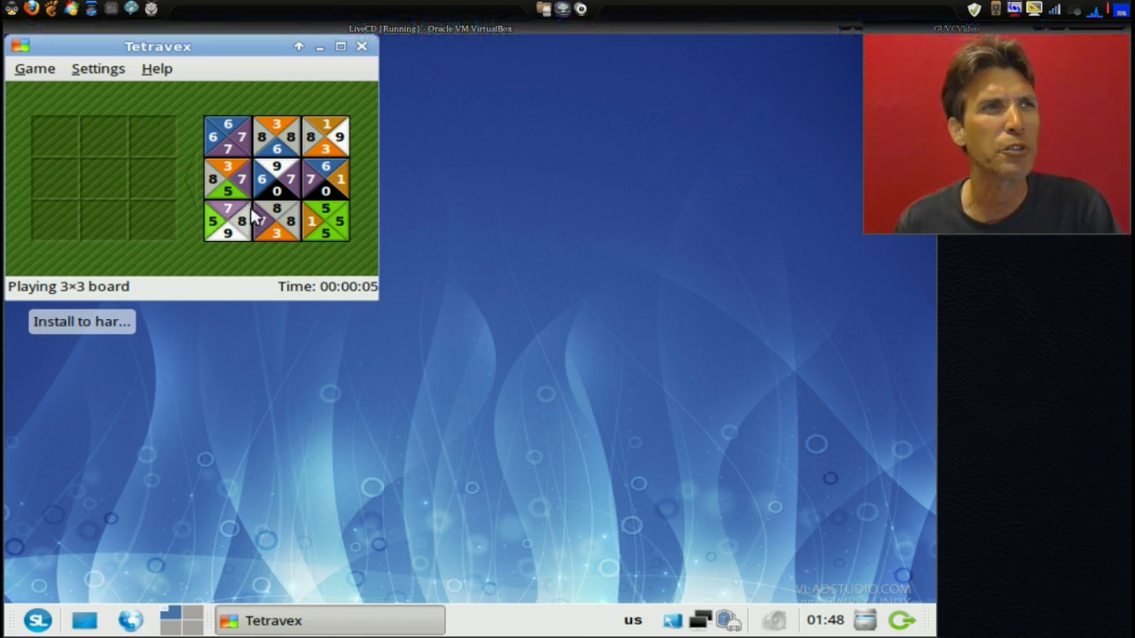
left_click(362, 46)
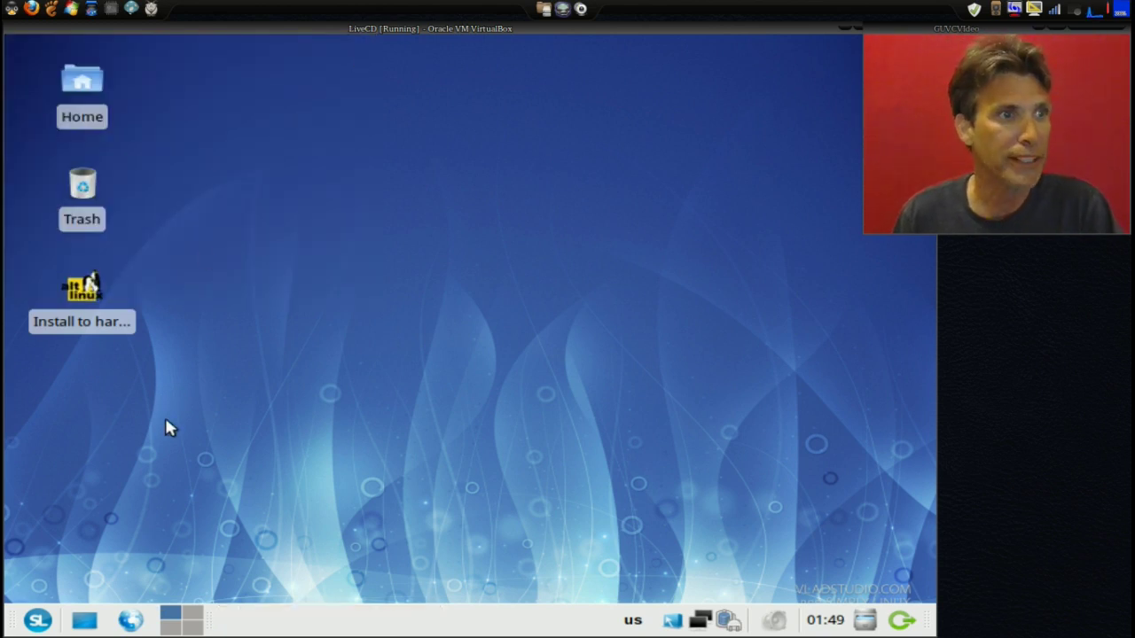
Step: Review the installed applications in the Graphics, Multimedia, Network, Office, System and Tools categories, and dismiss the application list
left_click(39, 621)
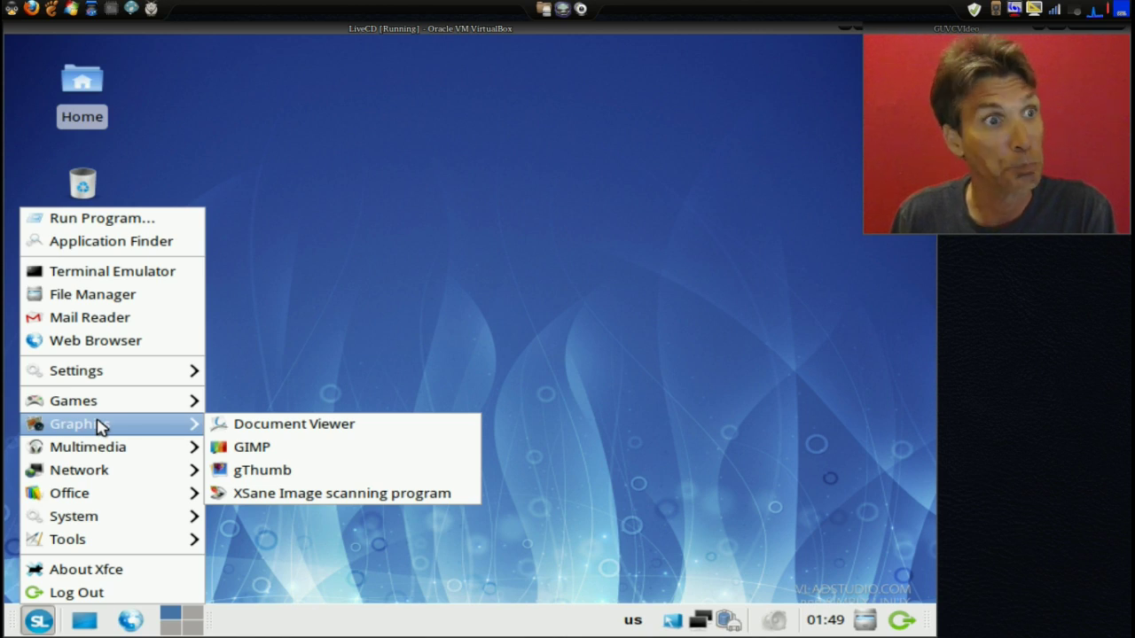
mouse_move(108, 452)
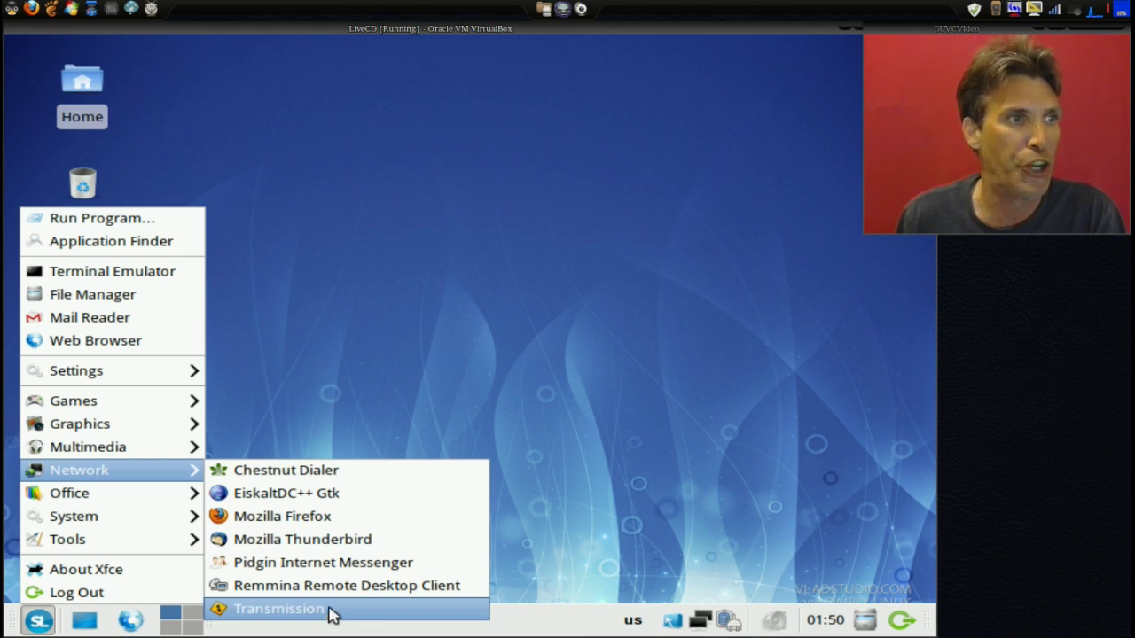
mouse_move(184, 493)
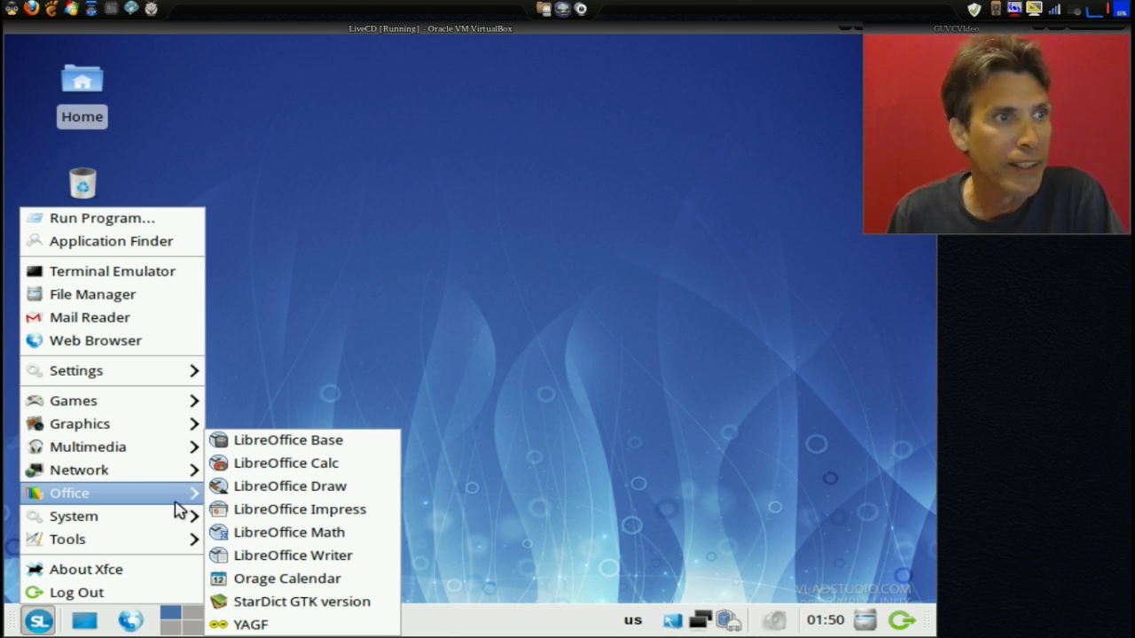
mouse_move(180, 517)
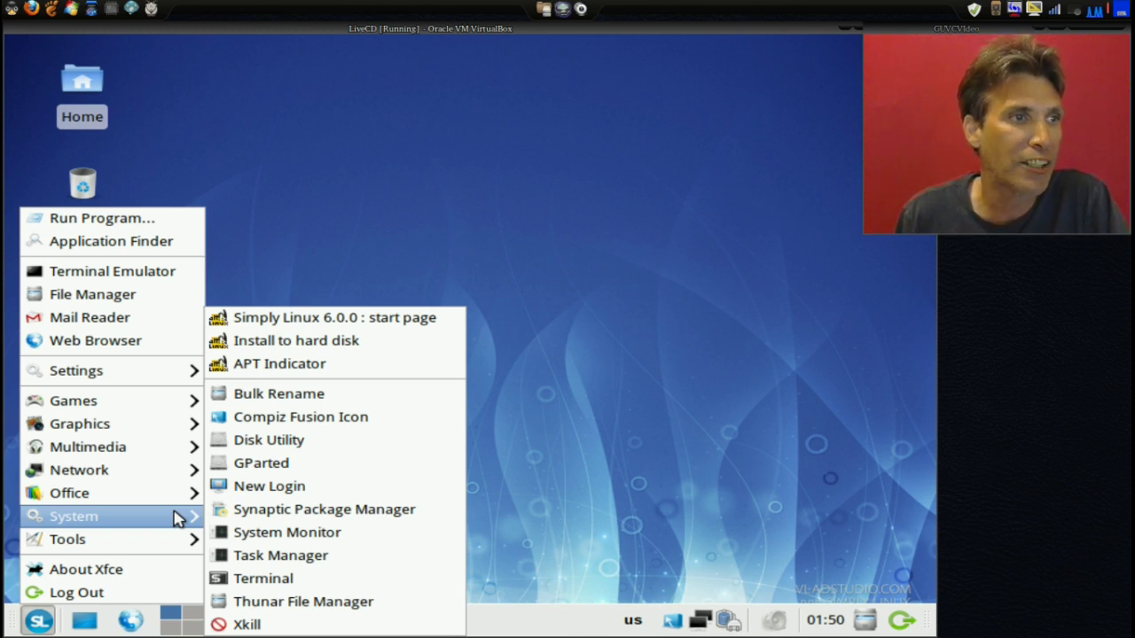
mouse_move(177, 545)
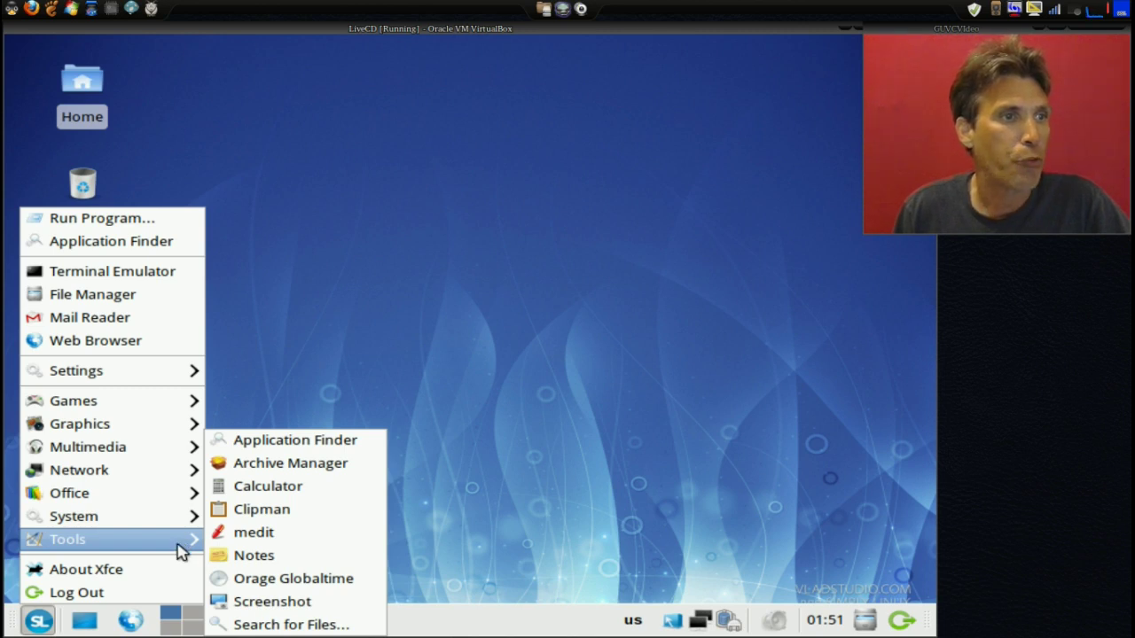
left_click(460, 469)
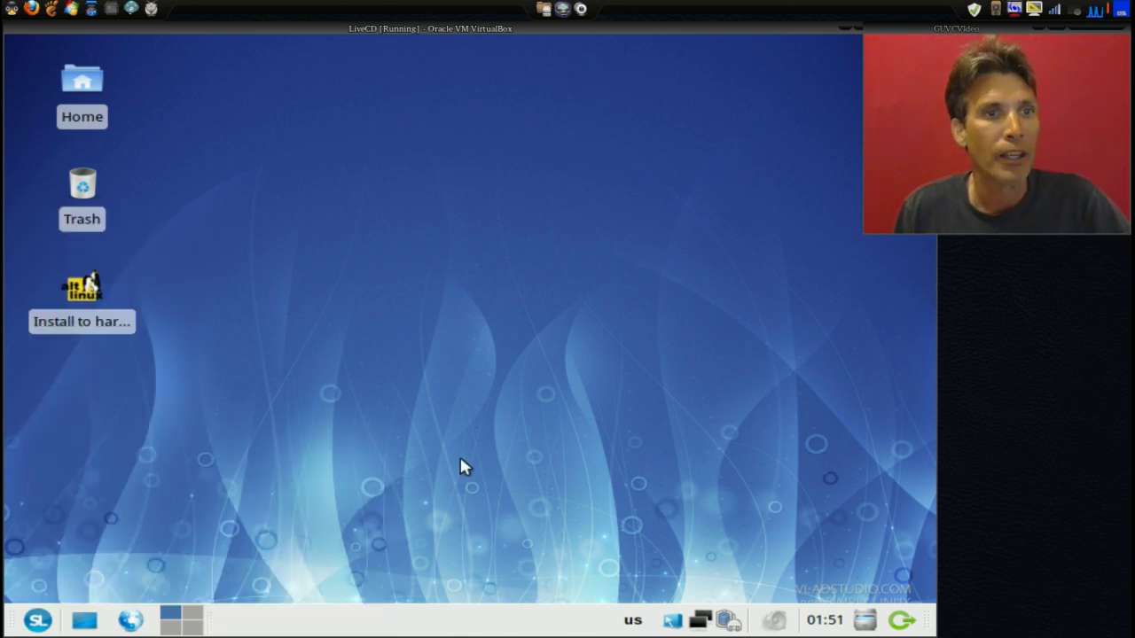